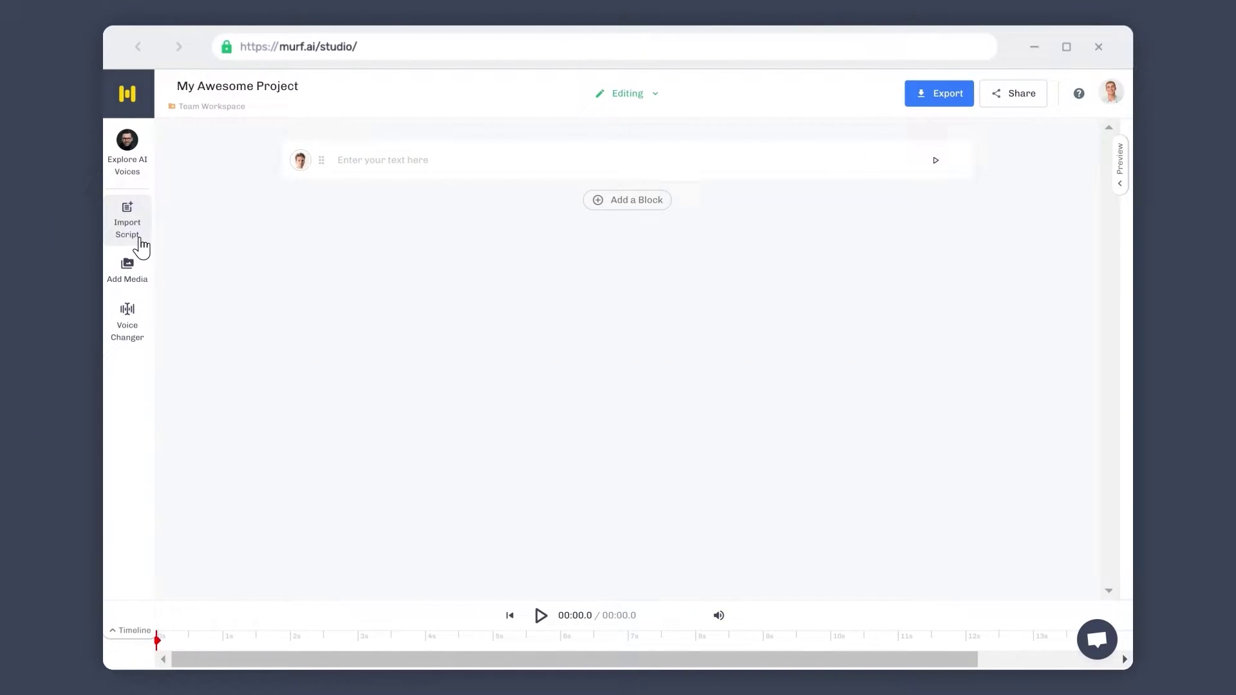
Upload the script file and choose how it is split into blocks on import
left_click(127, 221)
left_click(609, 419)
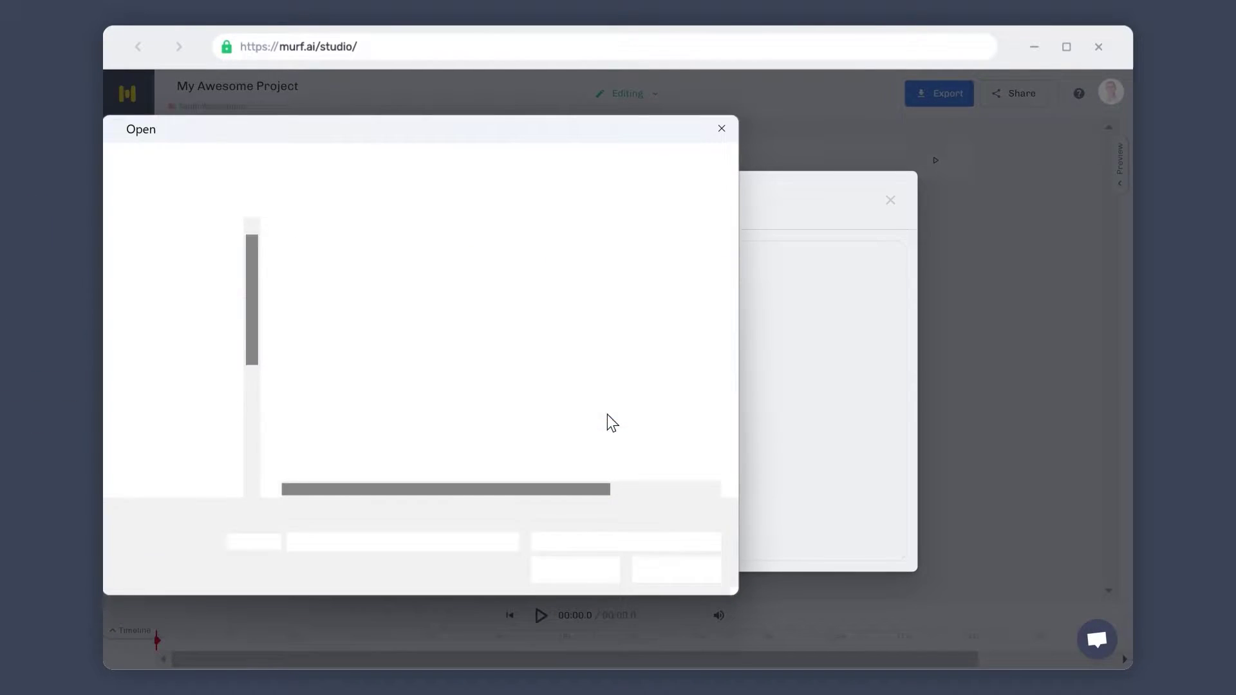
left_click(562, 571)
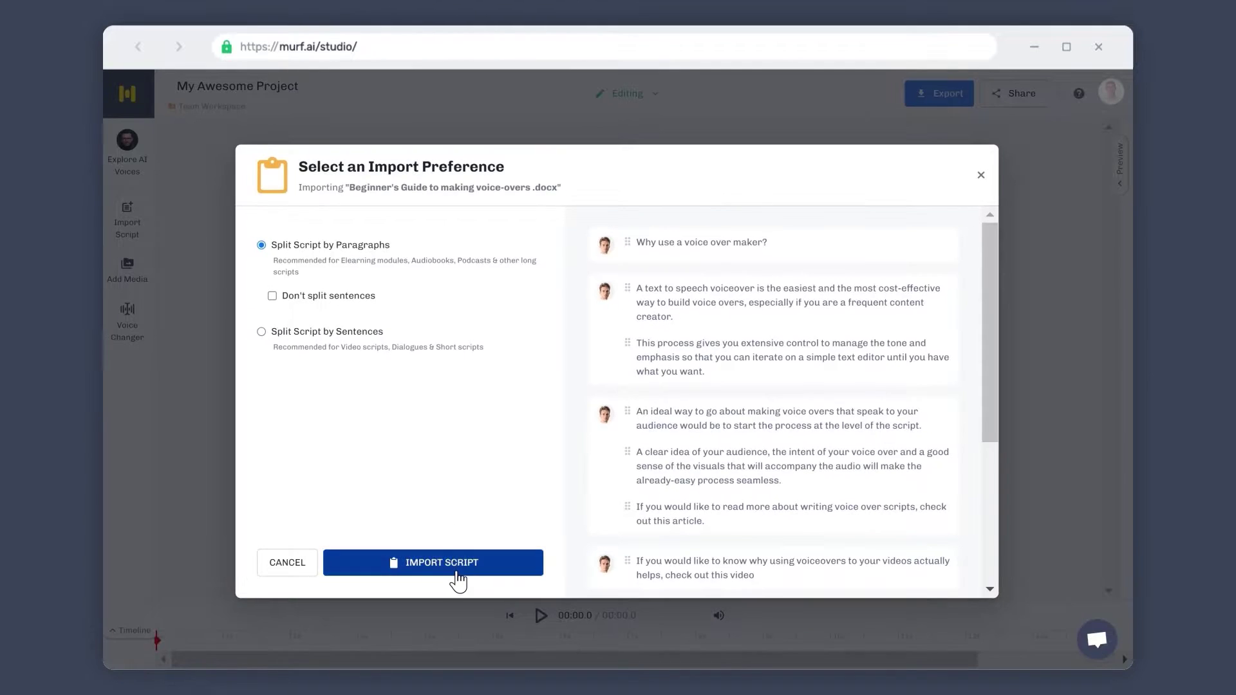
left_click(458, 571)
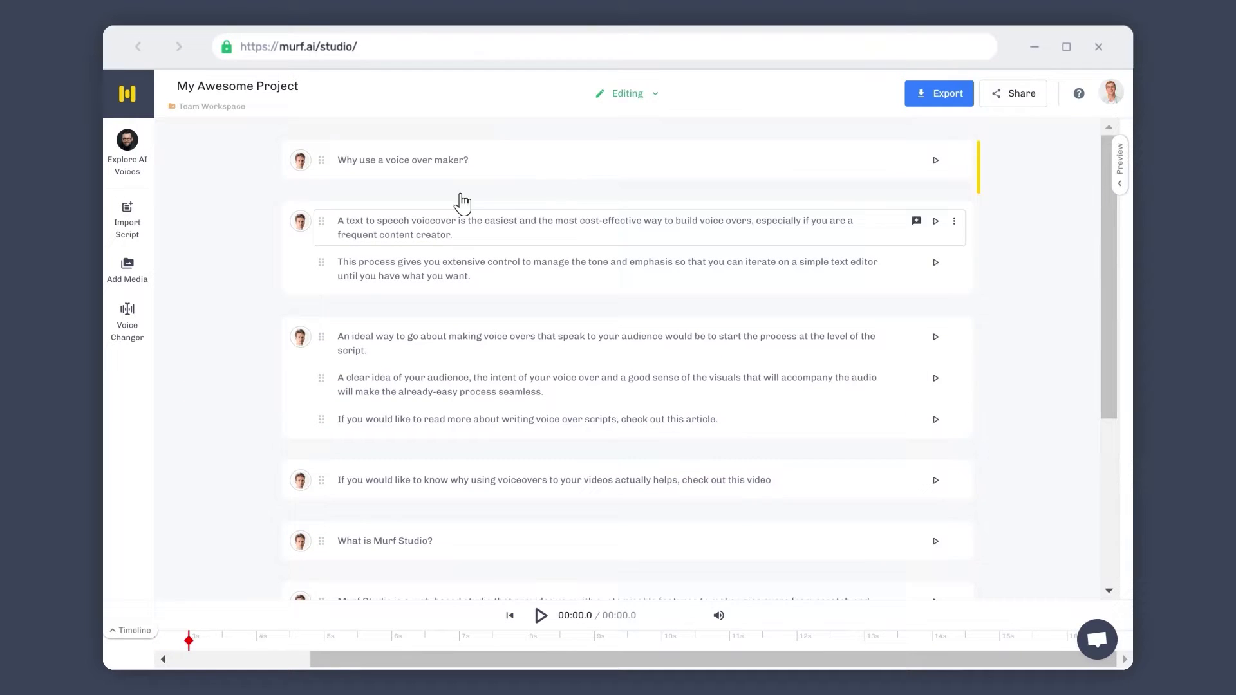
Select the first blocks to reveal their voice settings and open a sentence's options
left_click(512, 168)
left_click(531, 303)
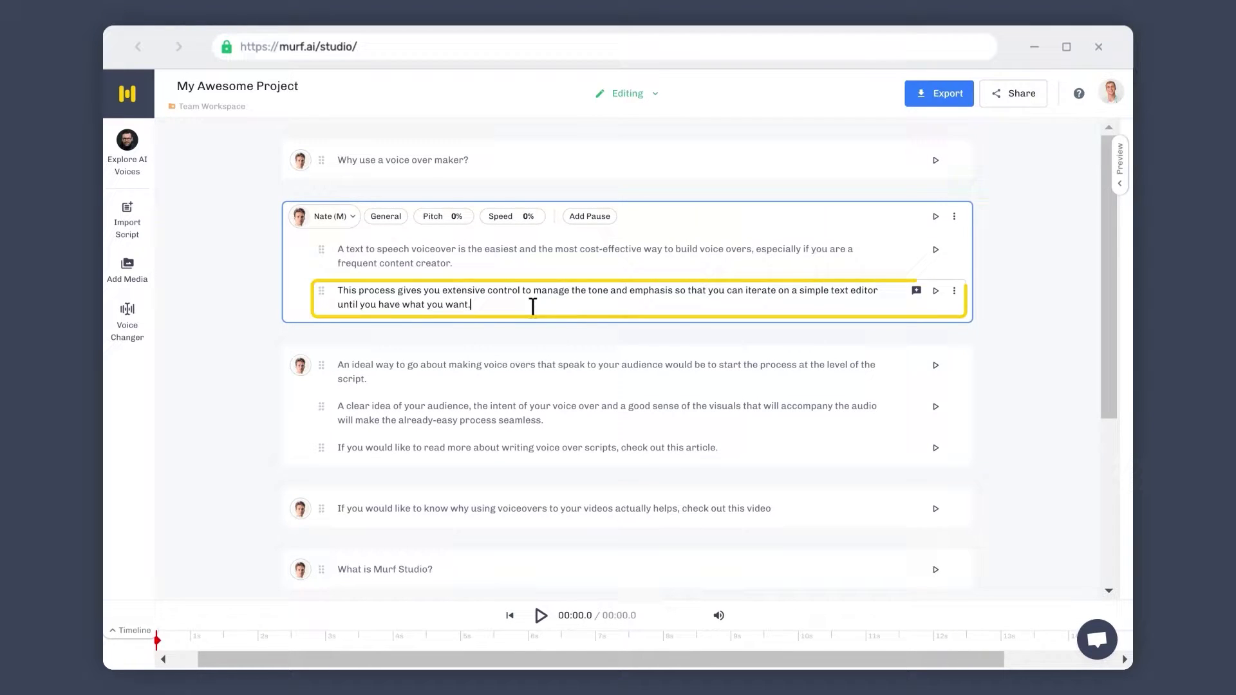
scroll(533, 306, "down", 1)
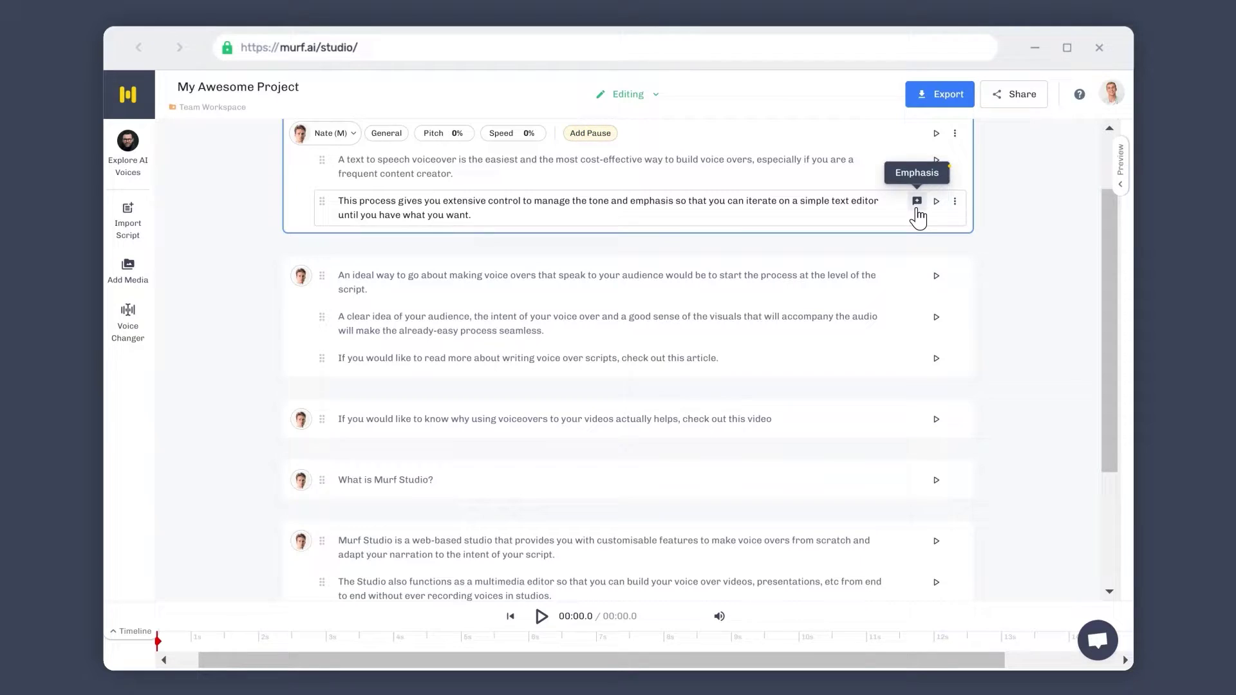
left_click(954, 201)
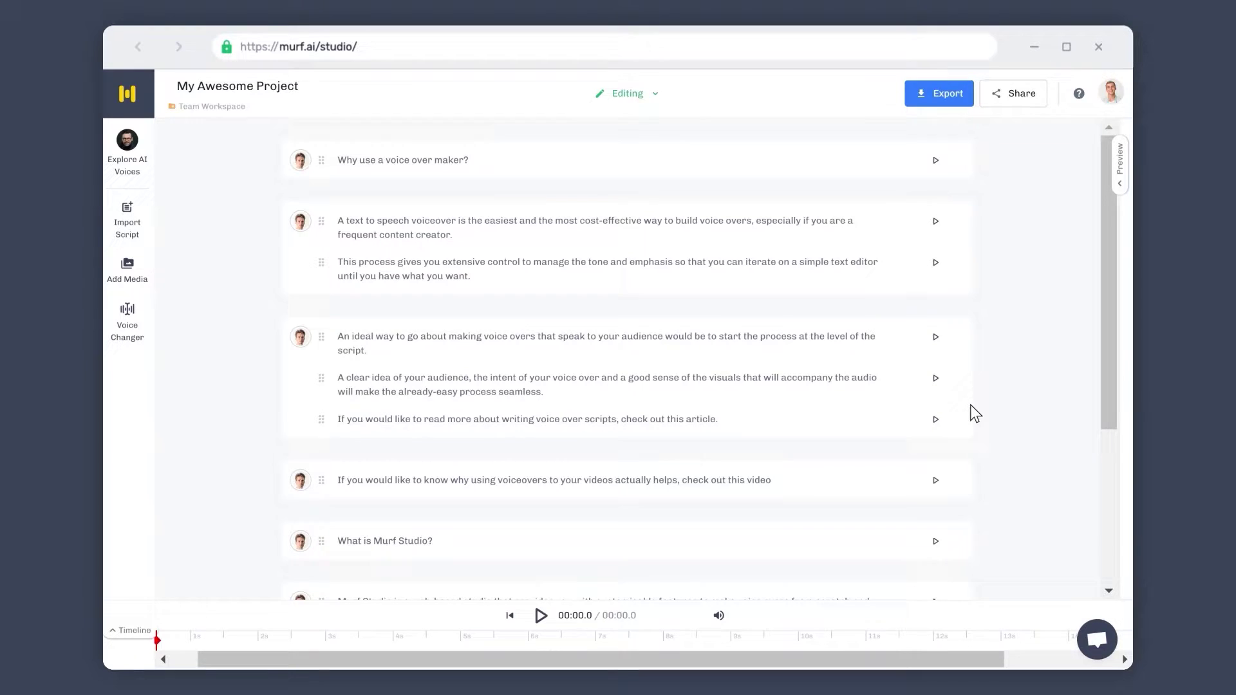
Add an empty block at the end of the script and insert another between two blocks
scroll(953, 380, "down", 6)
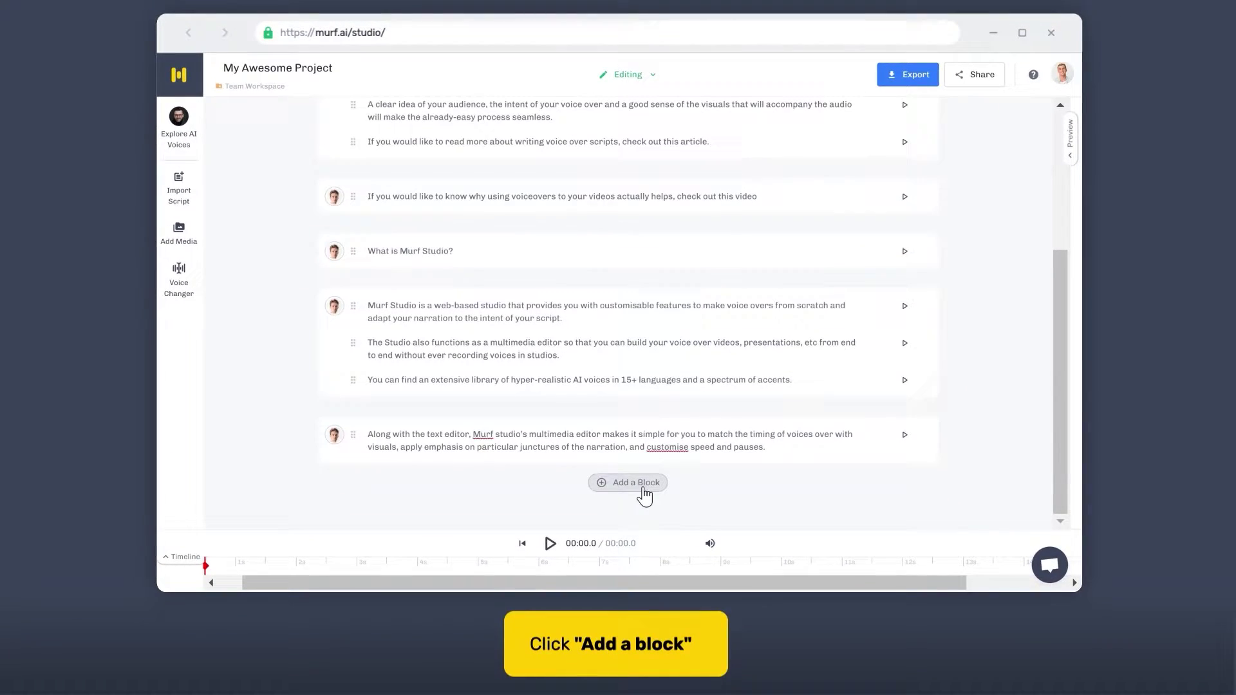
left_click(643, 489)
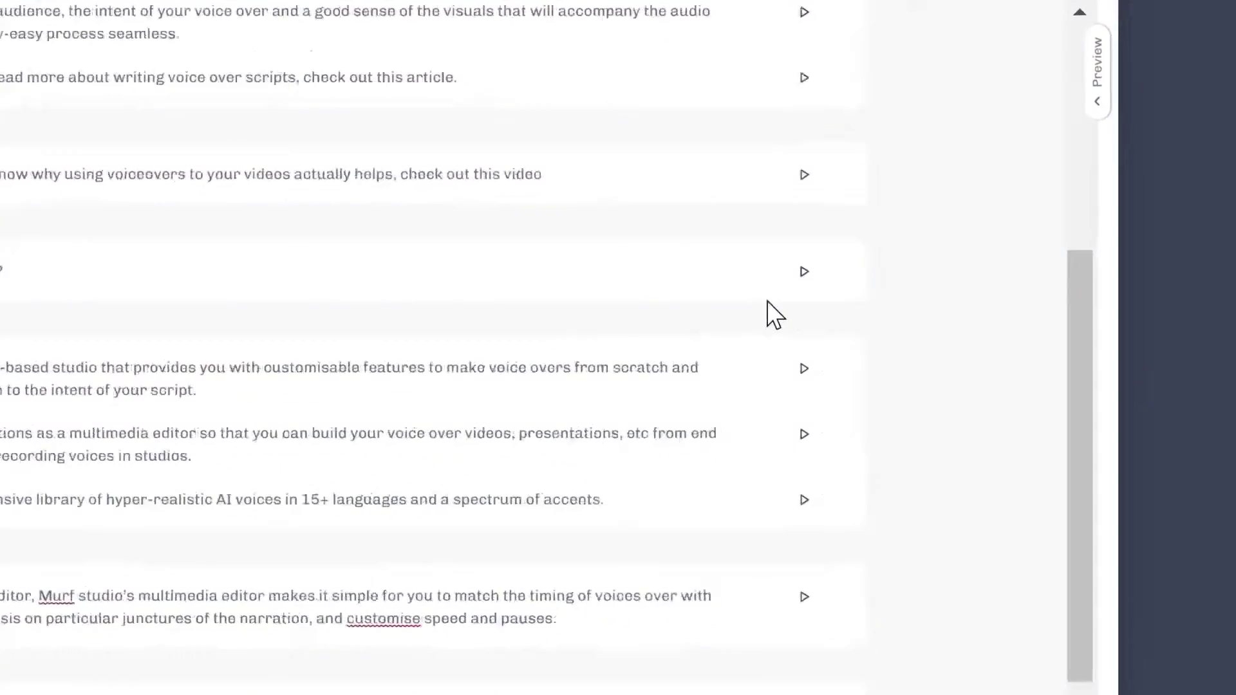
mouse_move(798, 314)
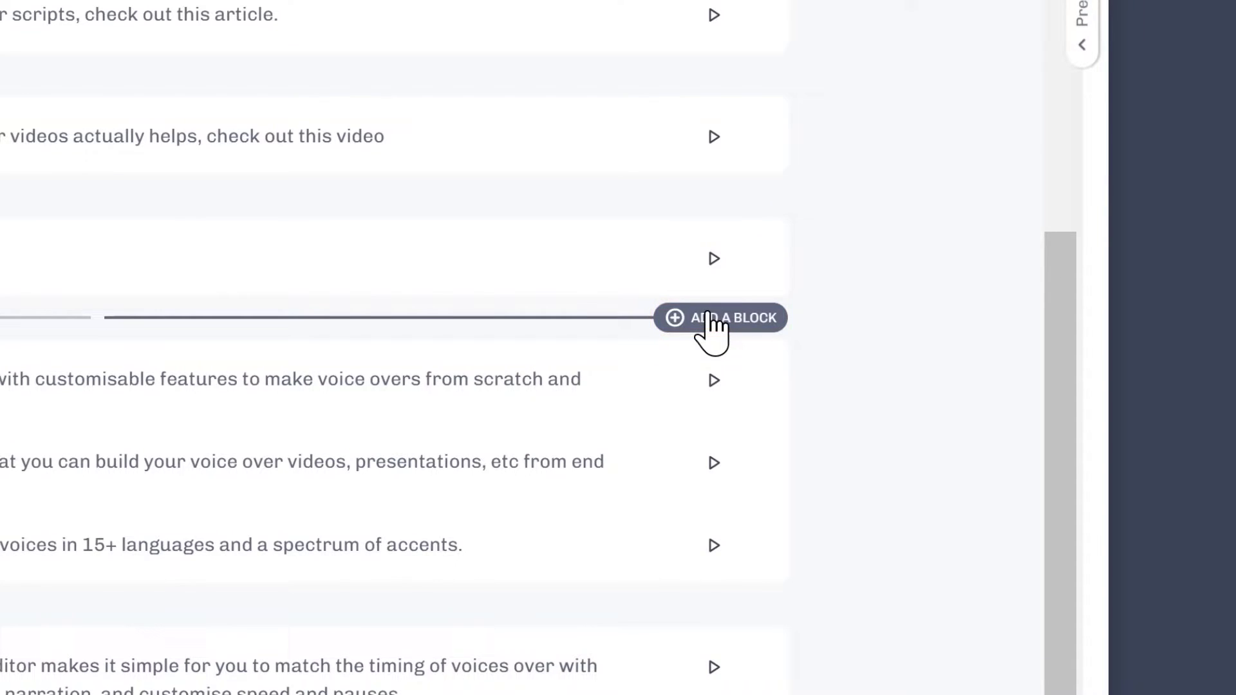
left_click(709, 320)
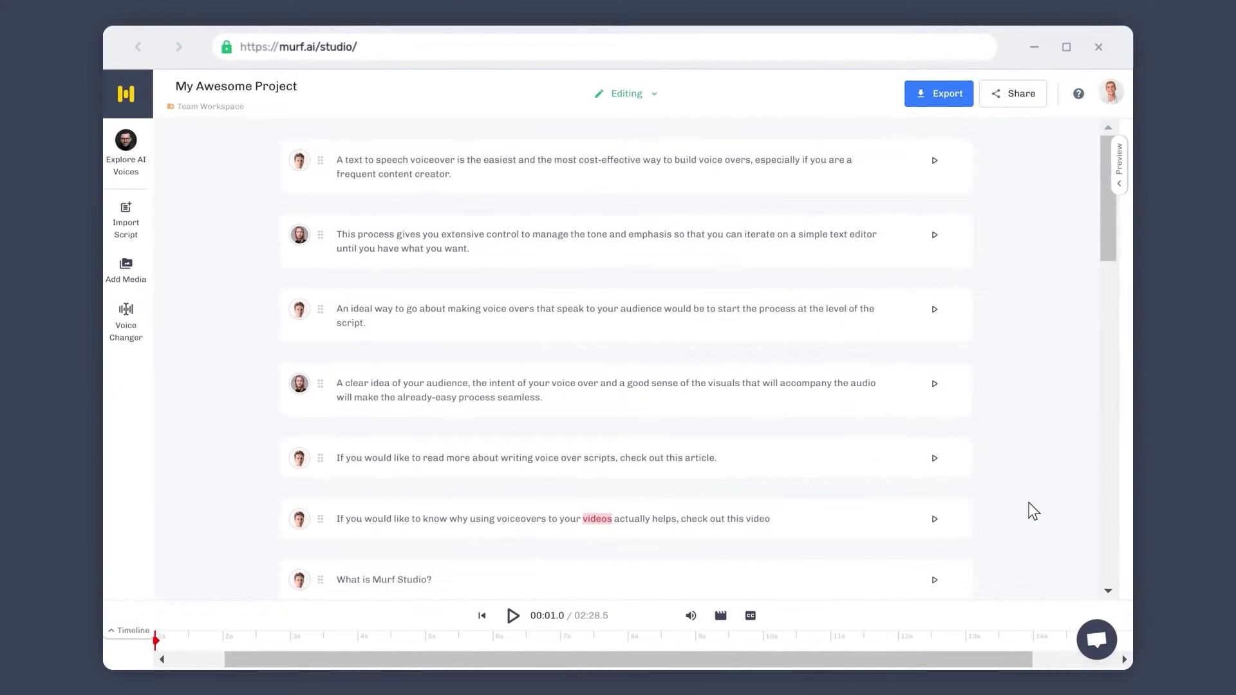
mouse_move(944, 143)
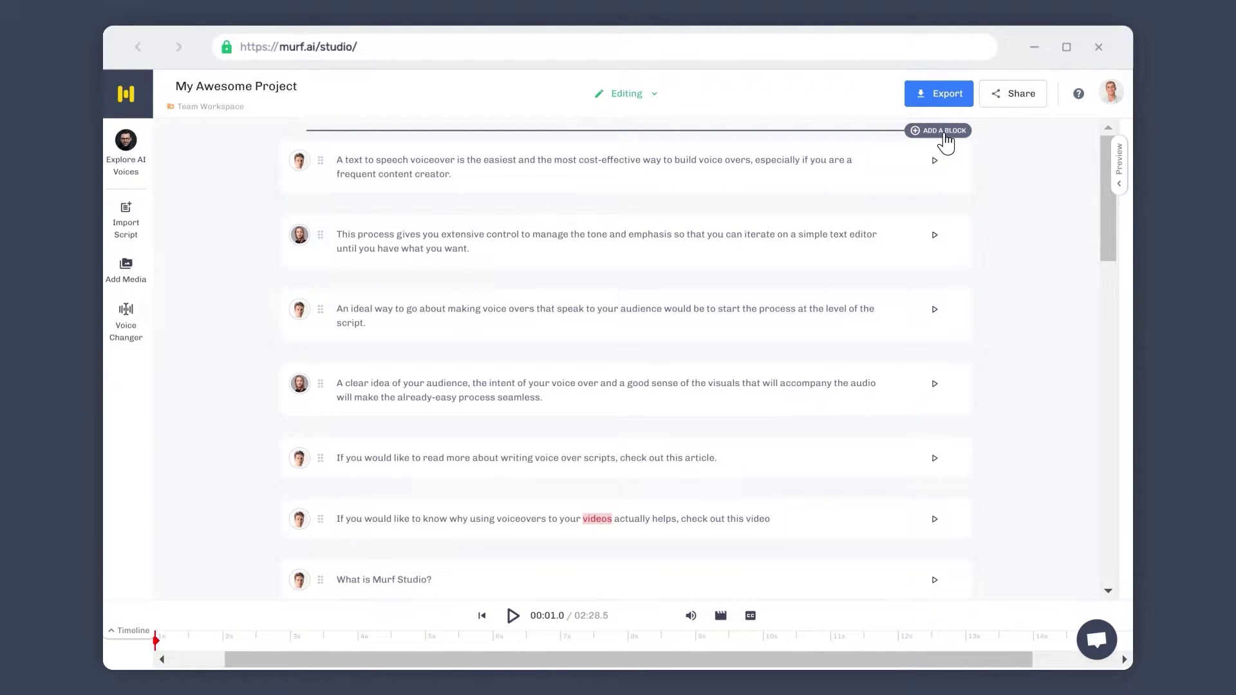
Insert an empty block above the first sentence and split that sentence after 'easiest'
left_click(943, 131)
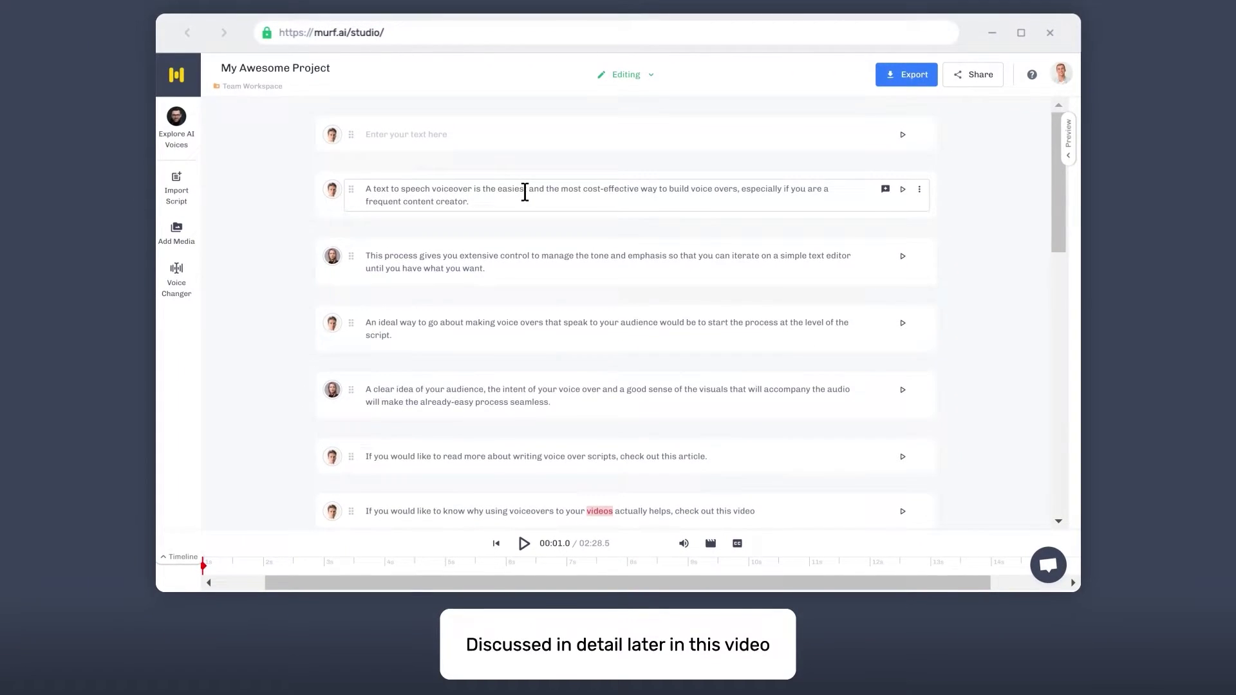
left_click(525, 192)
key("Return")
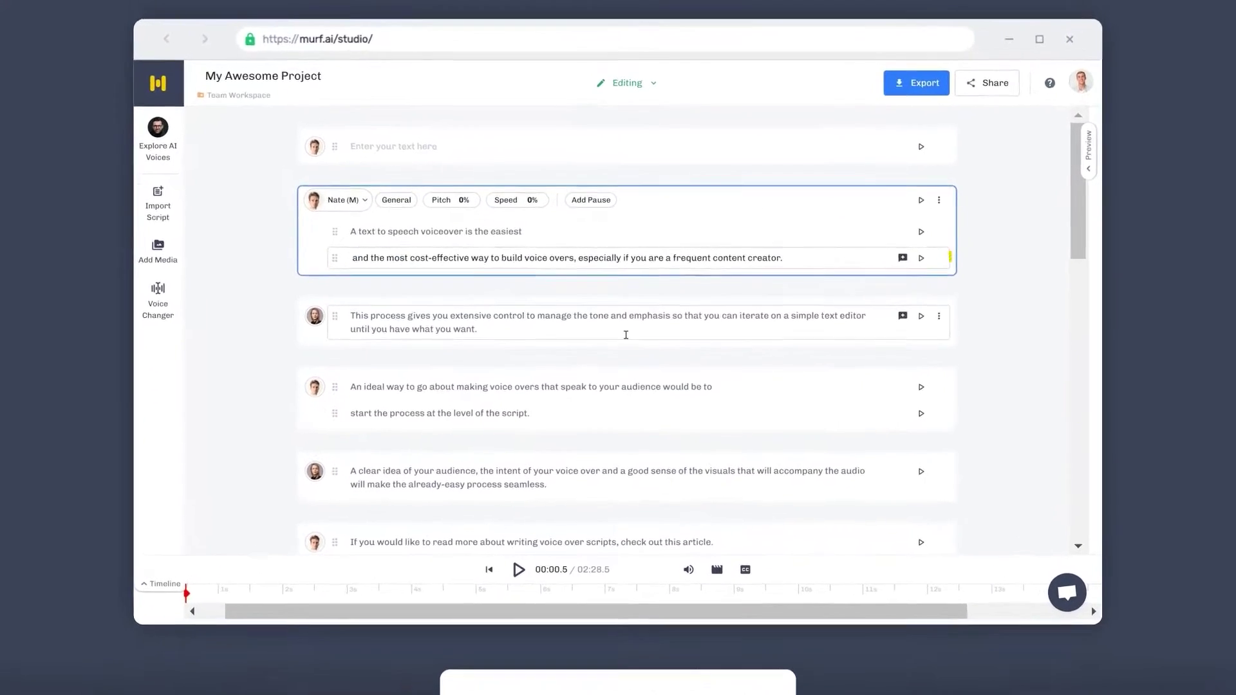
Split the next sentence at 'tone' and merge the split 'An ideal way' sub-block back
left_click(625, 335)
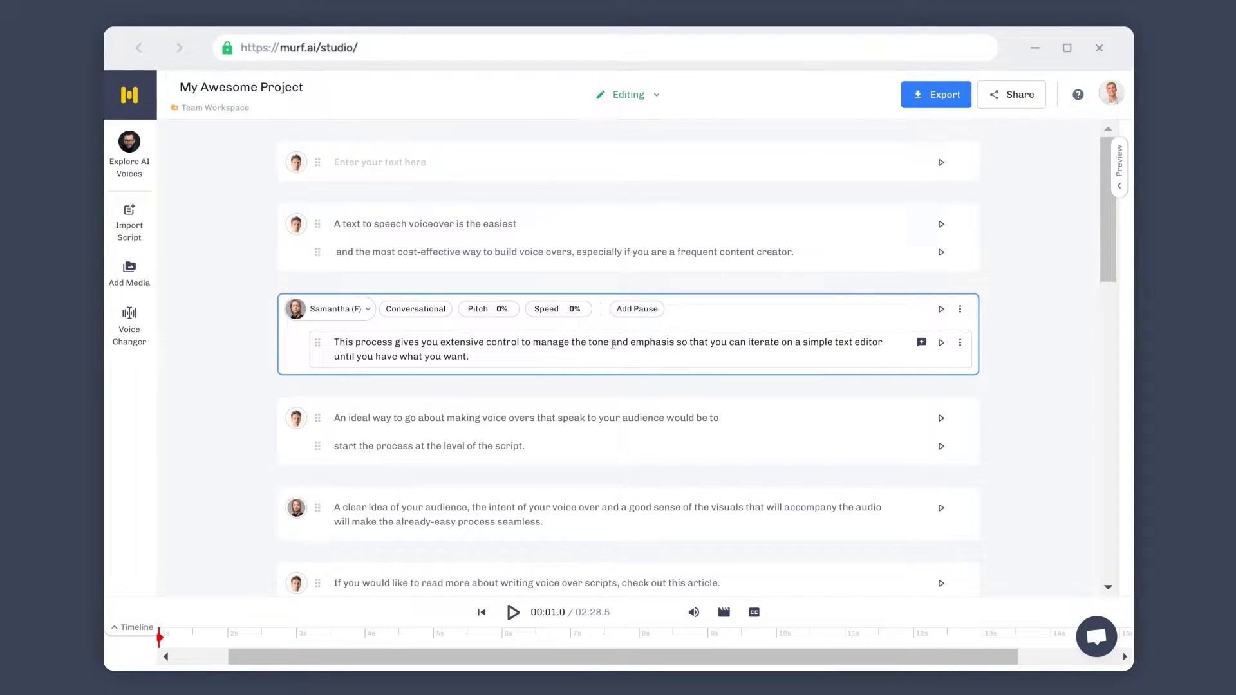
key("Return")
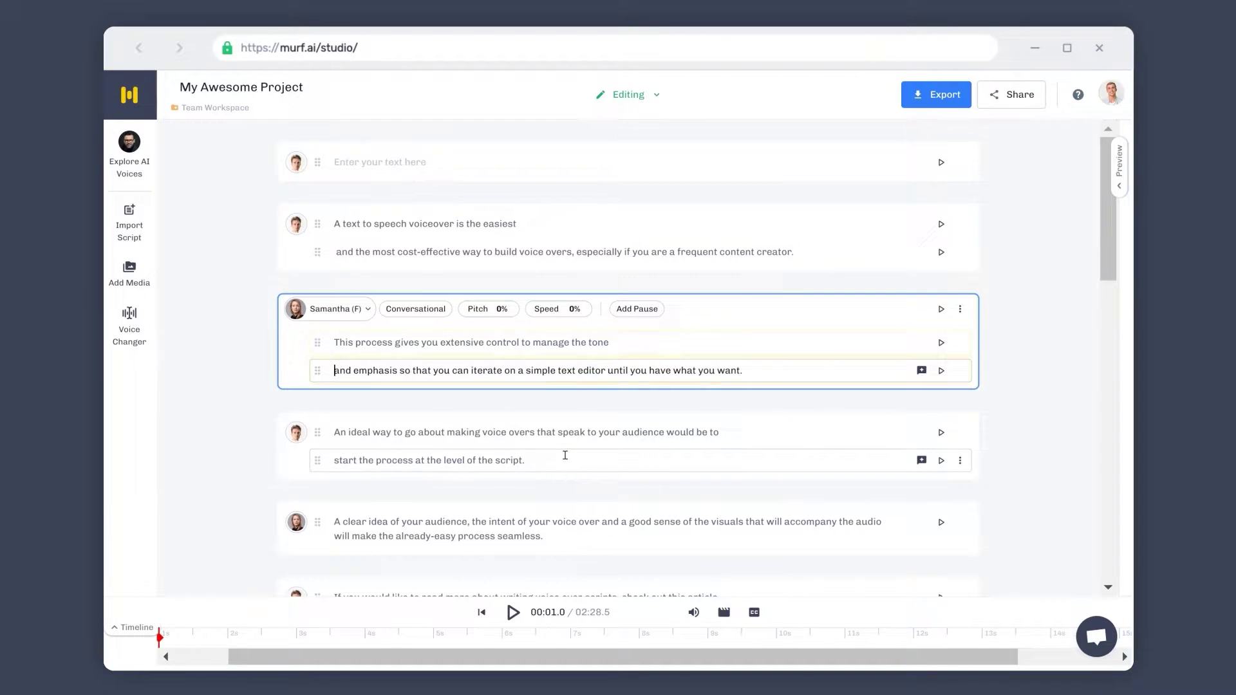
left_click(535, 459)
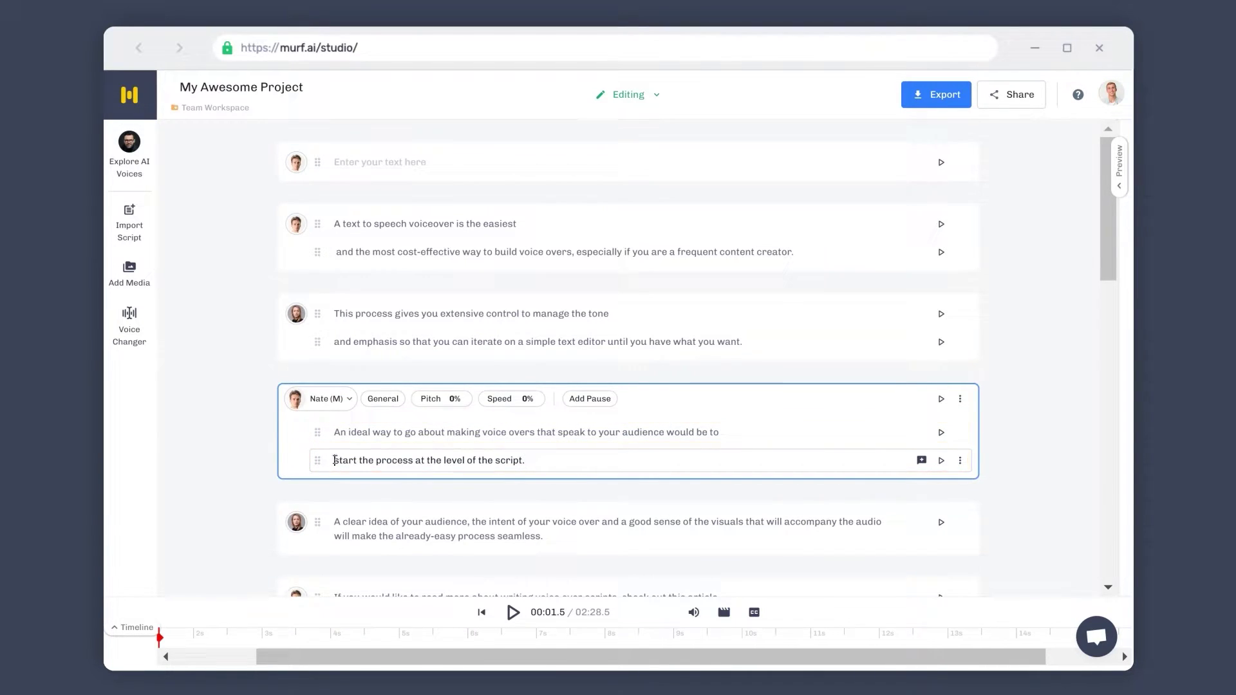
key("BackSpace")
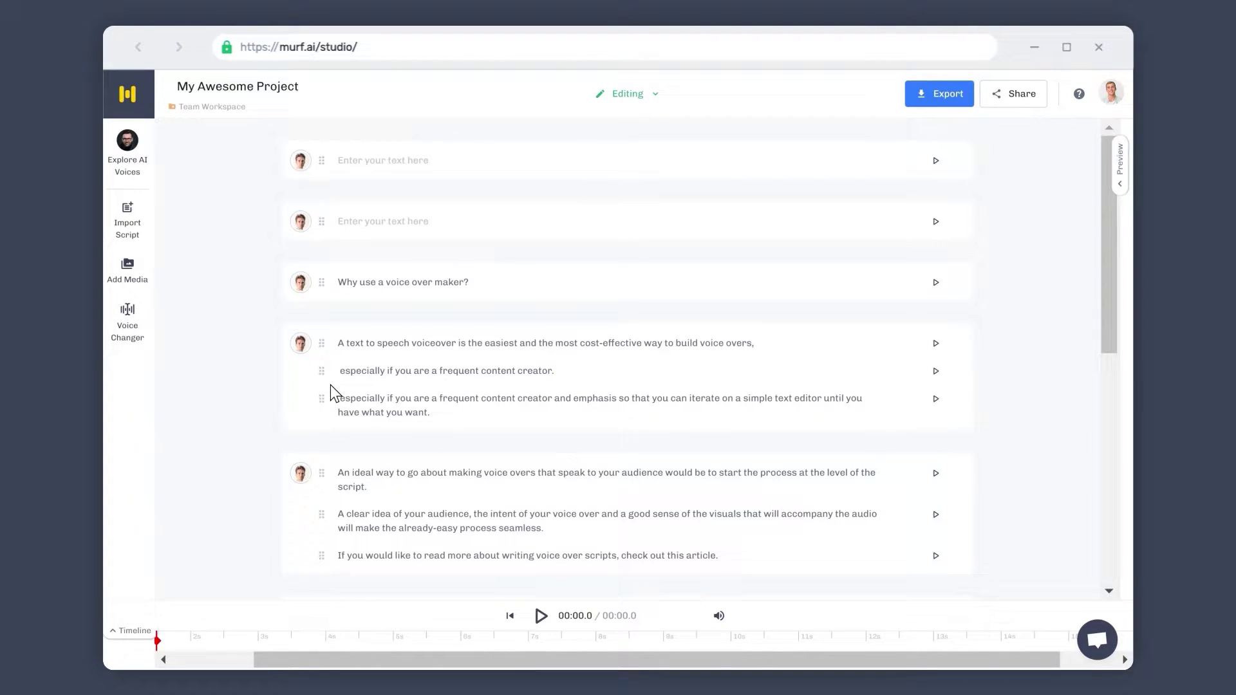
Split 'A text to speech' into two blocks, then merge the lower block back into the upper
mouse_move(326, 387)
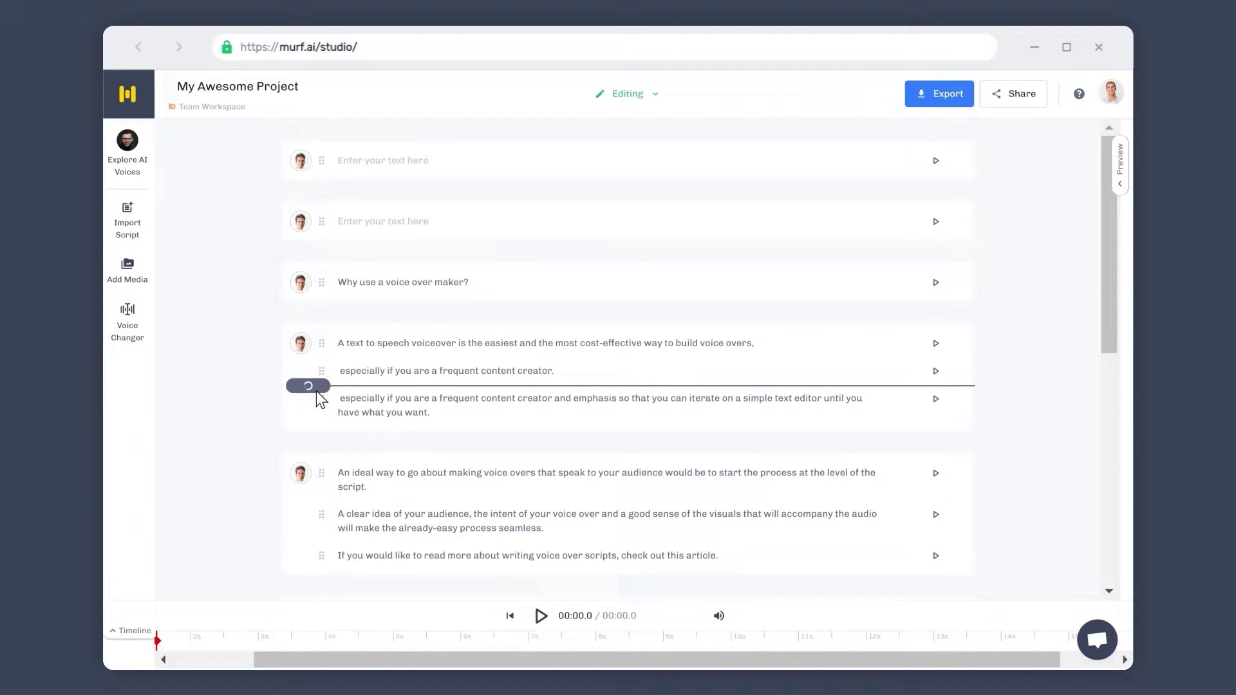
left_click(315, 389)
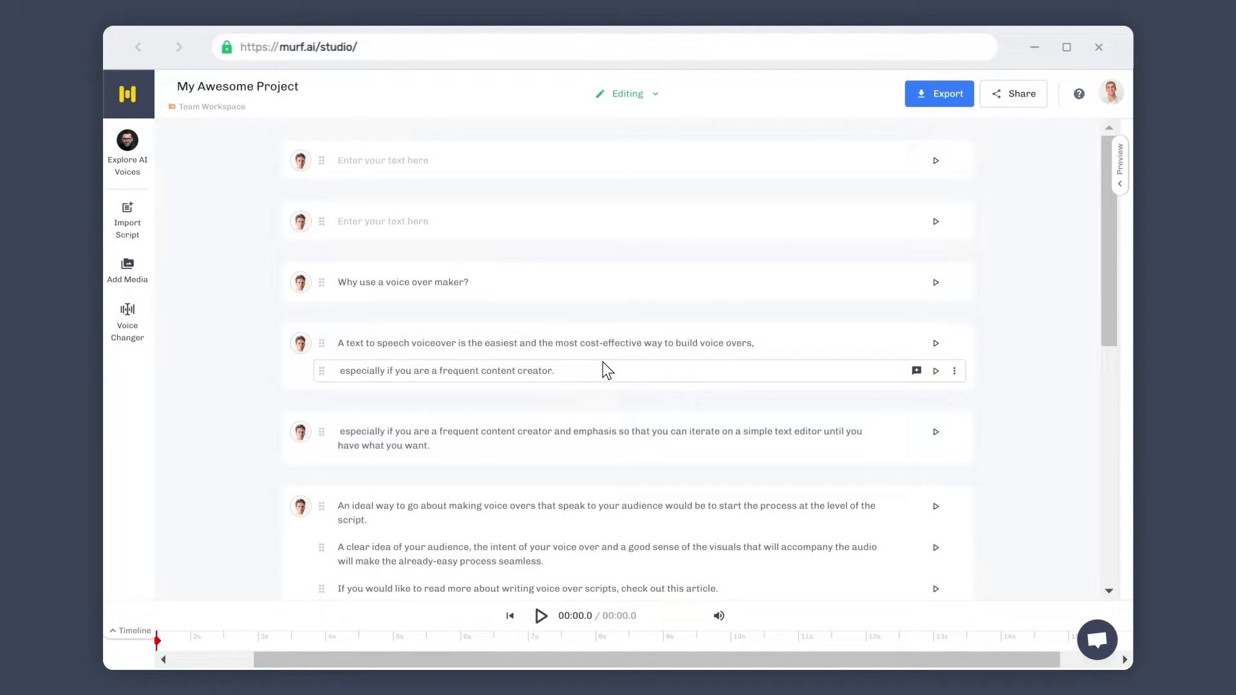
left_click(750, 342)
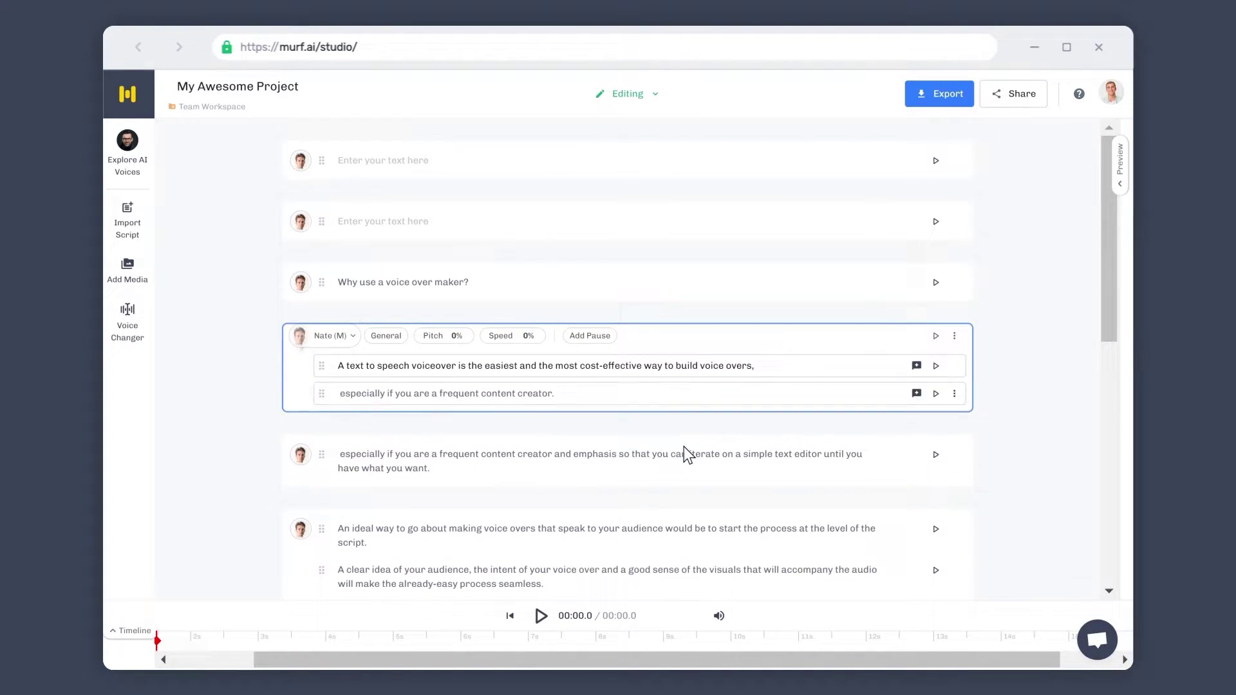
left_click(663, 473)
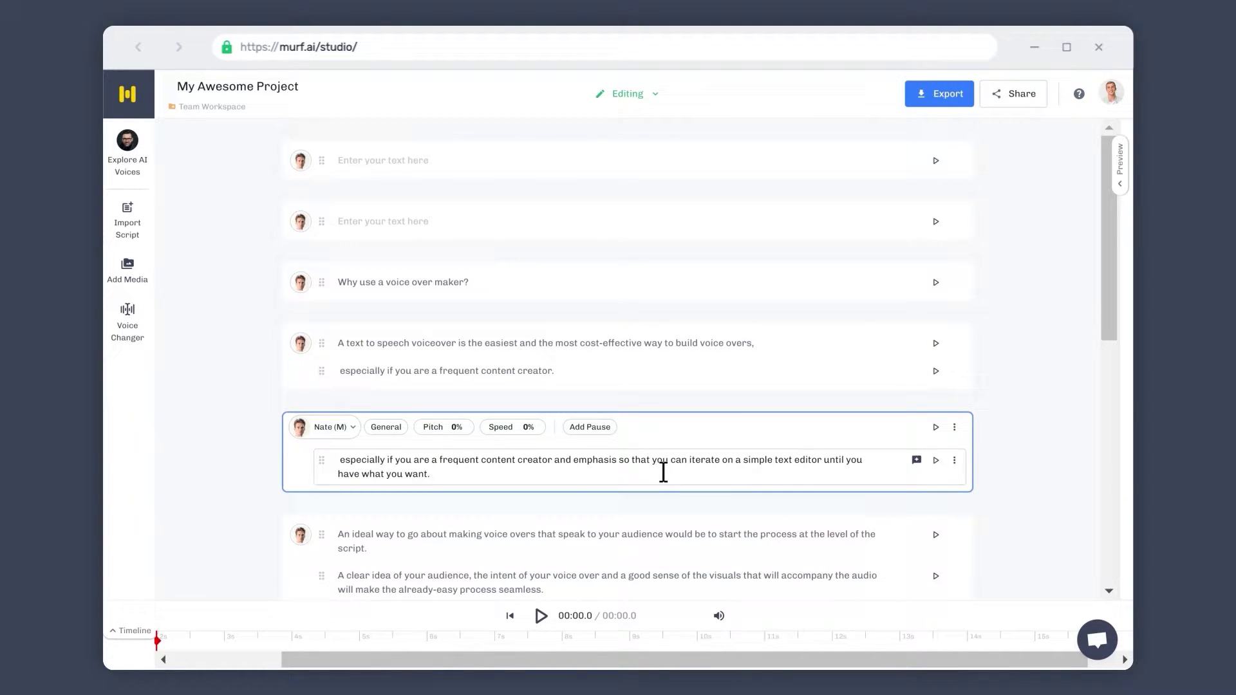
mouse_move(298, 408)
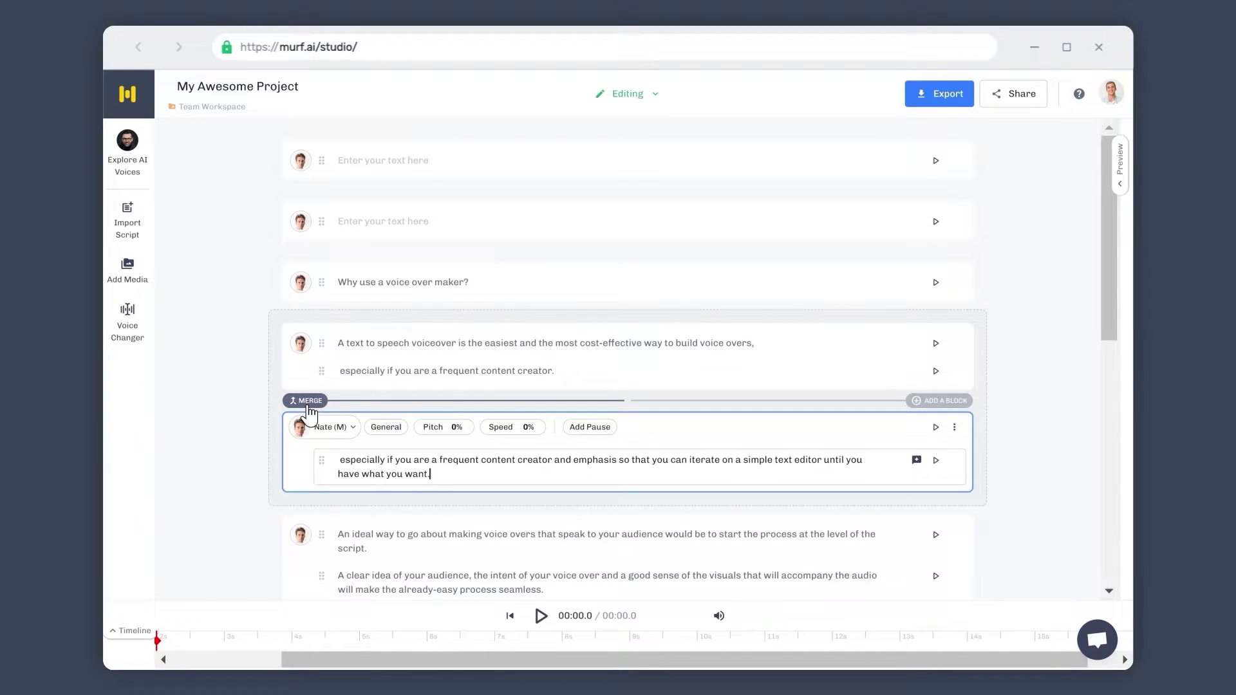
left_click(308, 405)
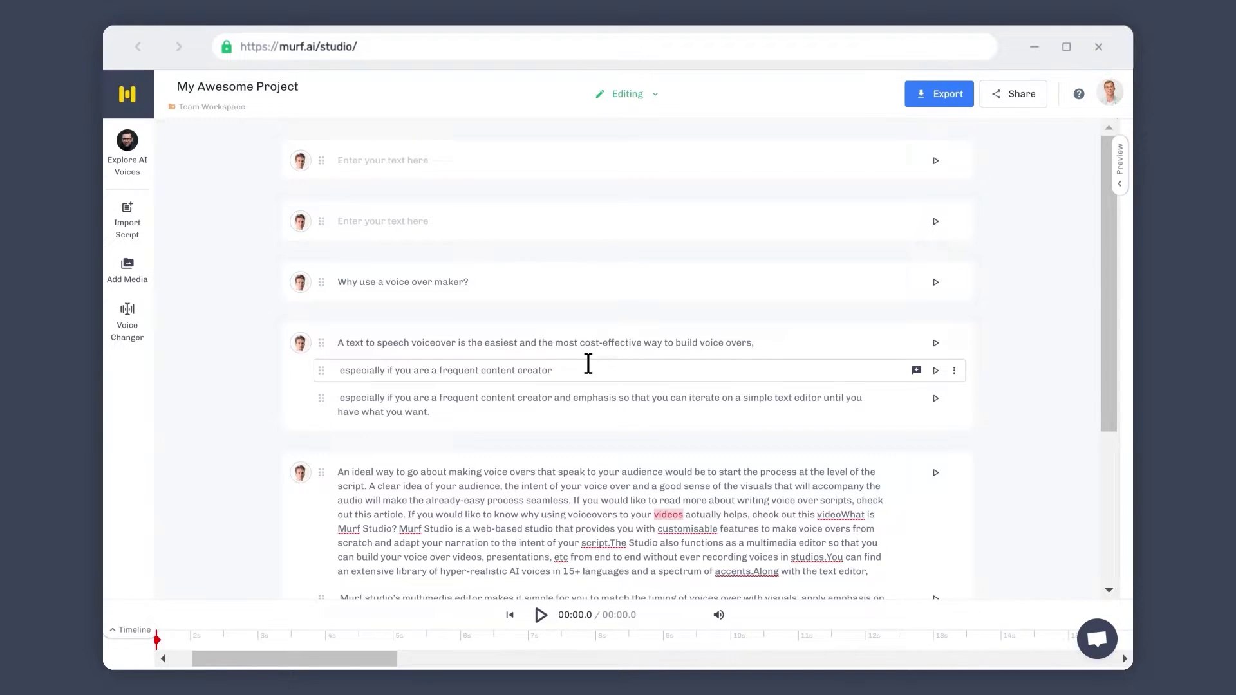
Drag the '…and emphasis…' sentence out of 'A text to speech' into its own block
left_click(580, 372)
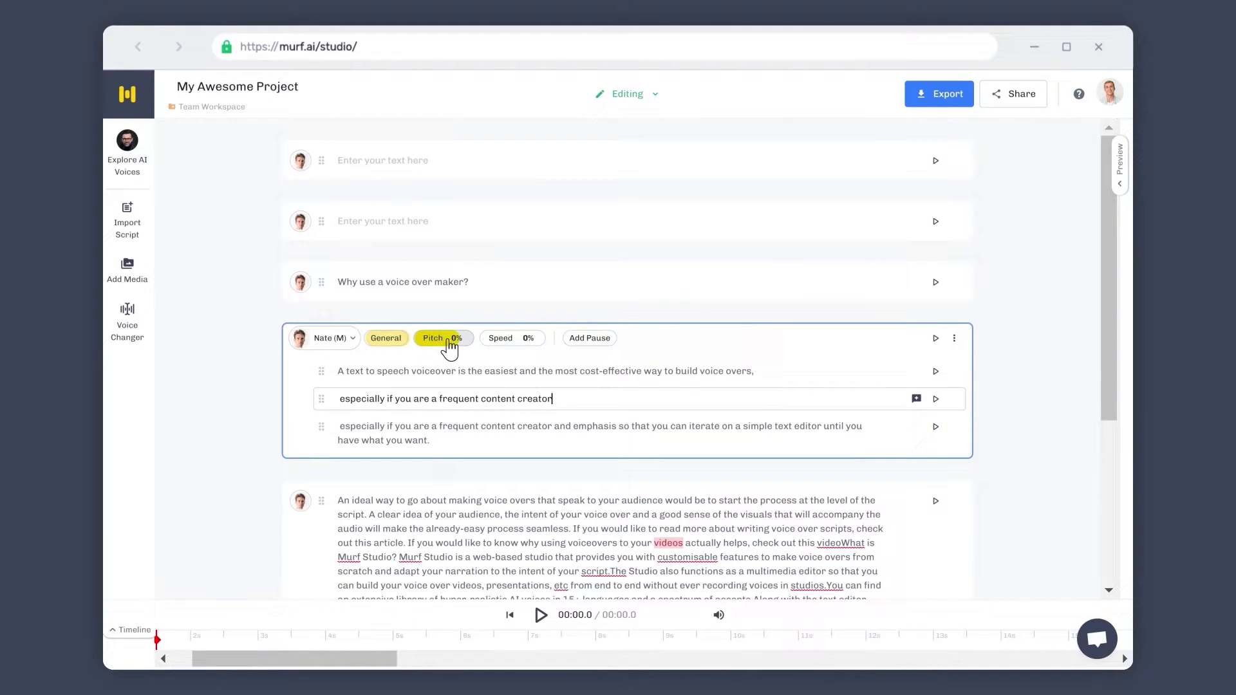
left_click(955, 340)
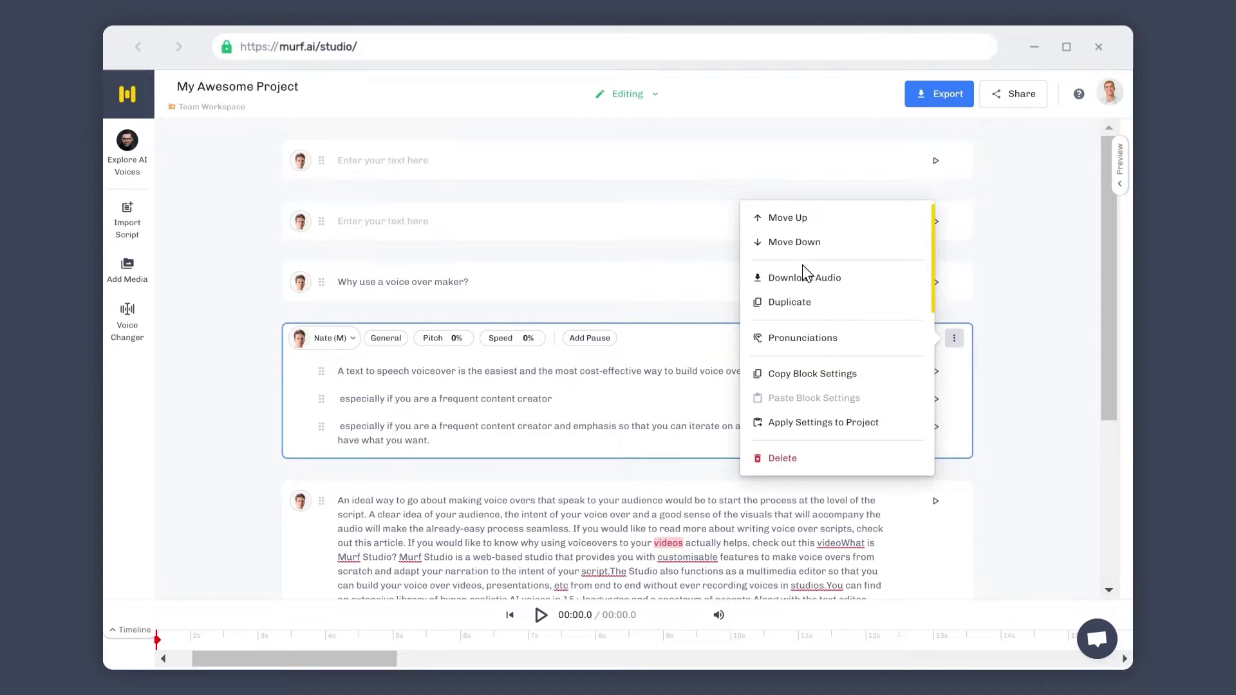
left_click(953, 341)
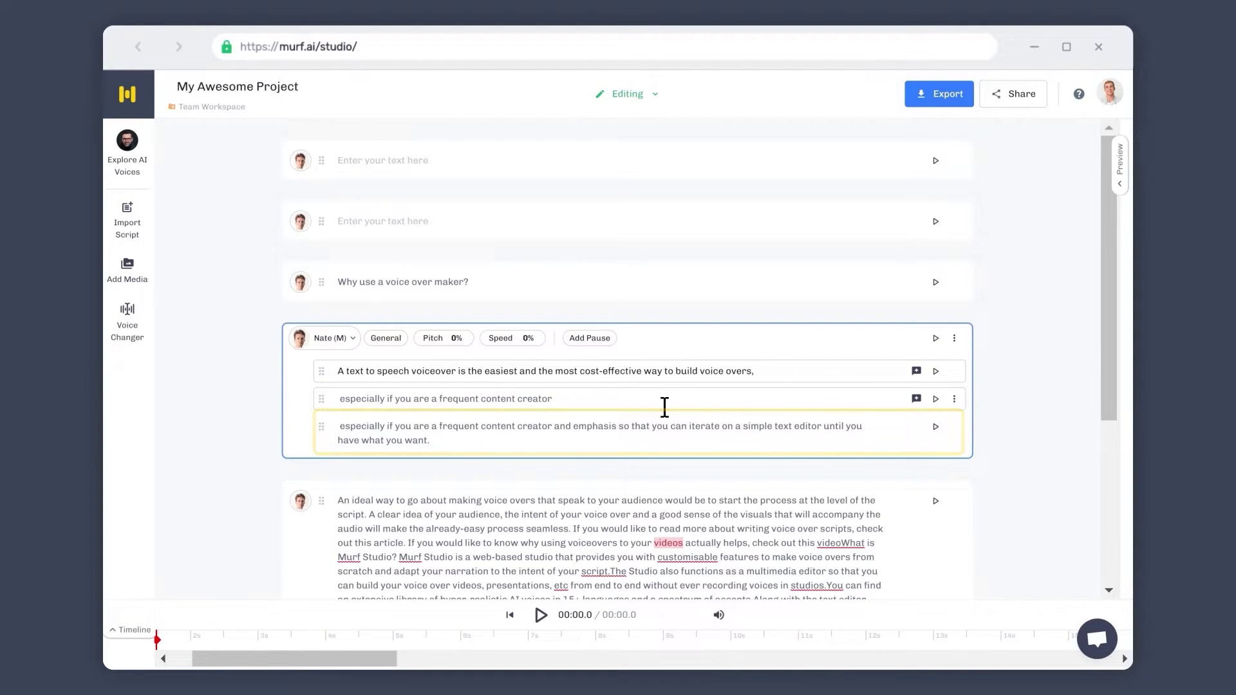
left_click_drag(299, 417, 309, 433)
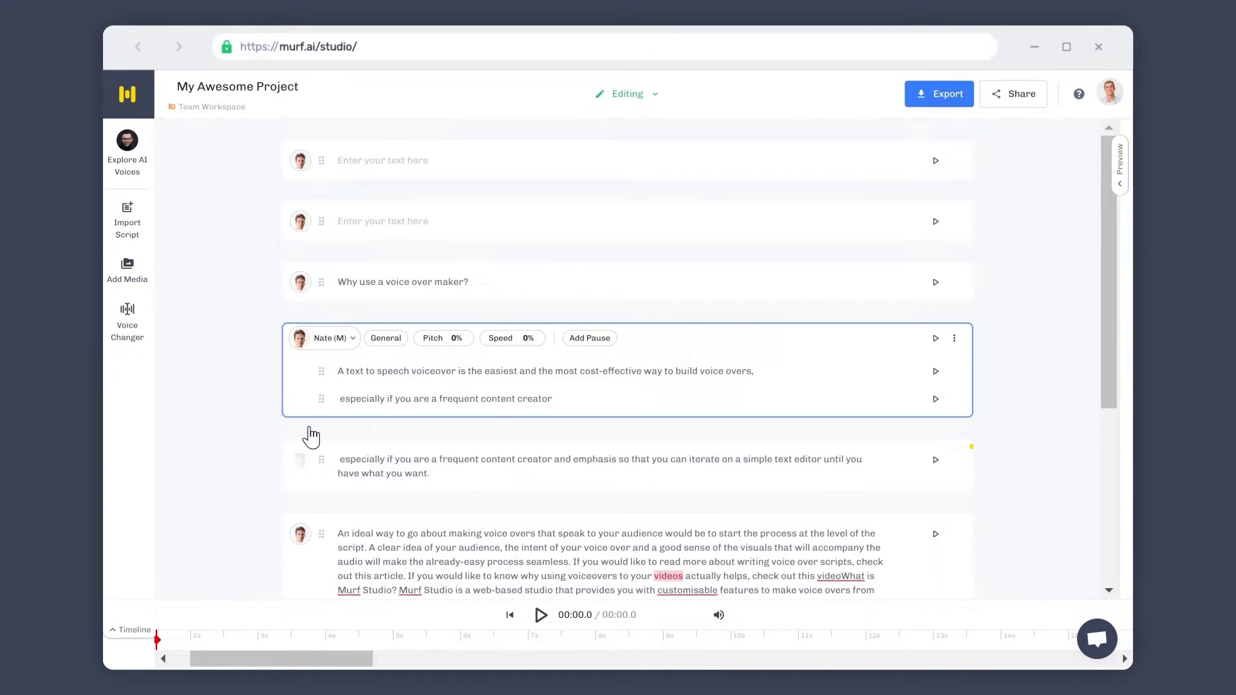
Give the content-creator block +8% pitch and speed and an extra-weak closing pause
left_click(534, 479)
left_click(512, 426)
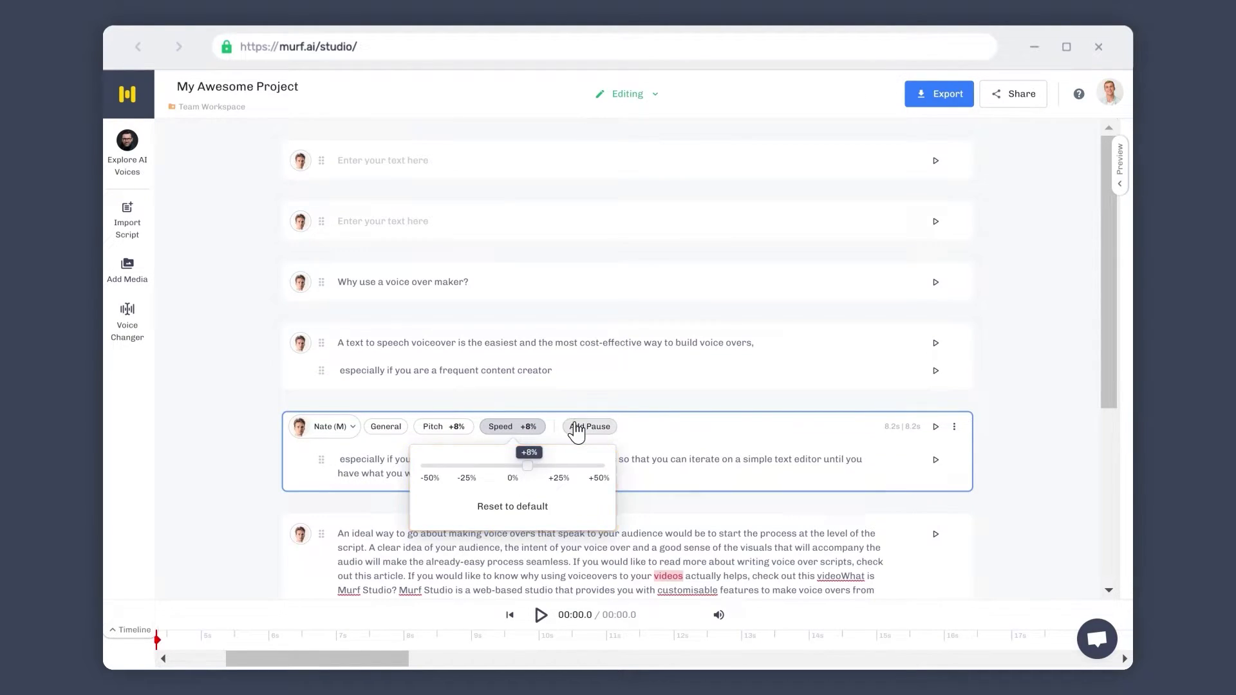
left_click(444, 426)
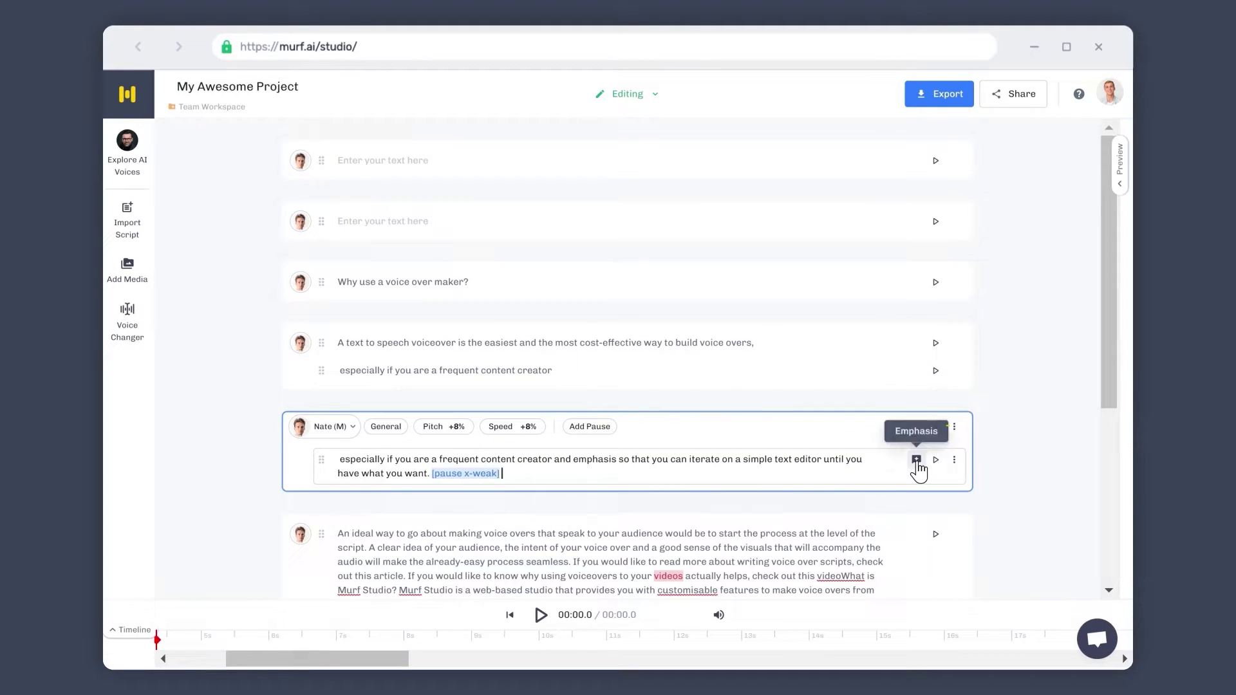
Check the sub-block's options, then open Emphasis for the 'An ideal way…' paragraph
left_click(954, 459)
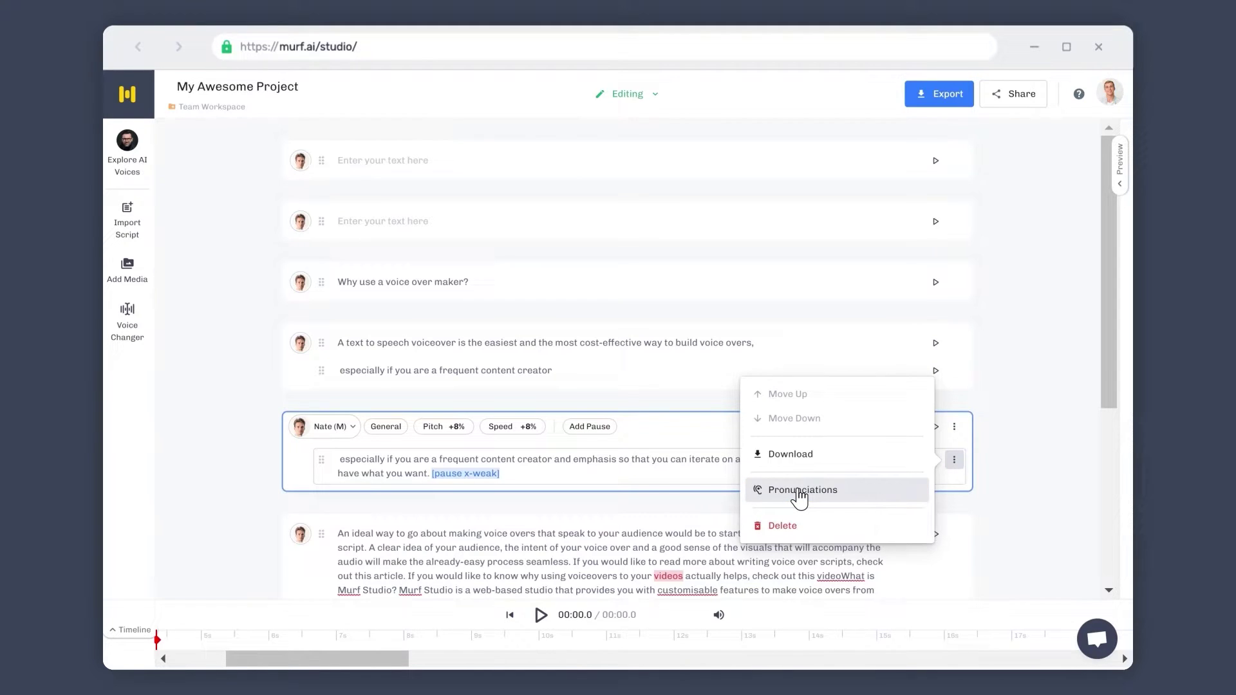
left_click(955, 462)
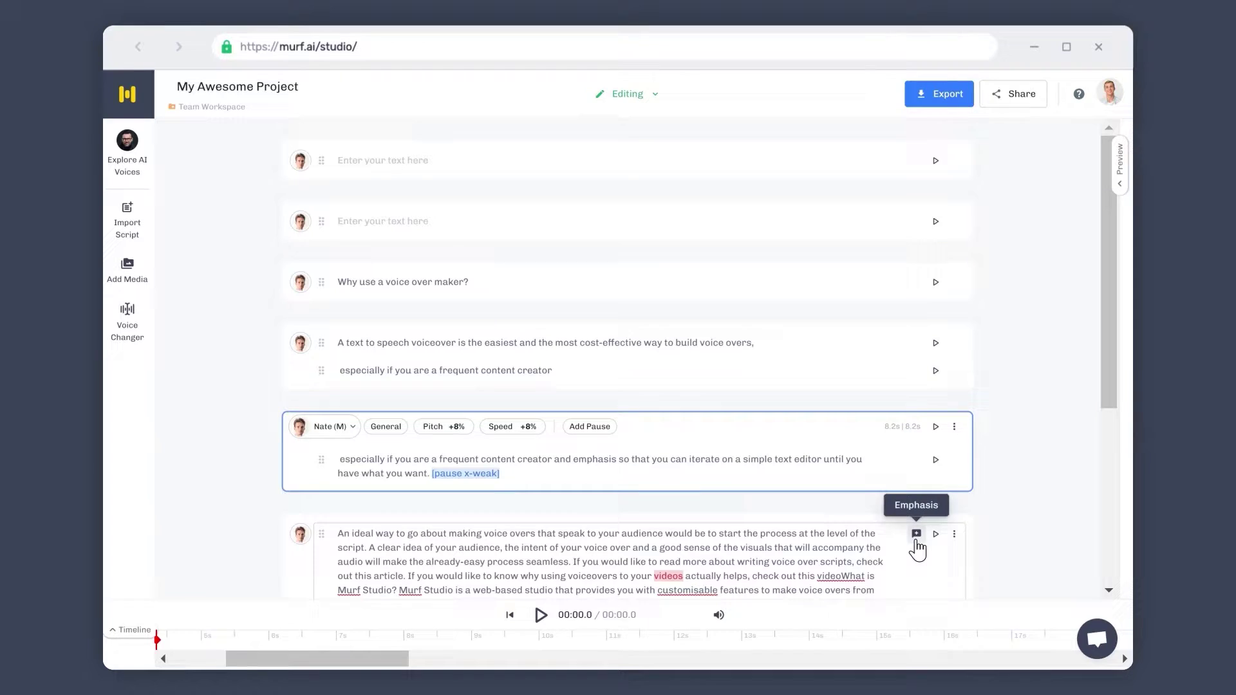
left_click(916, 538)
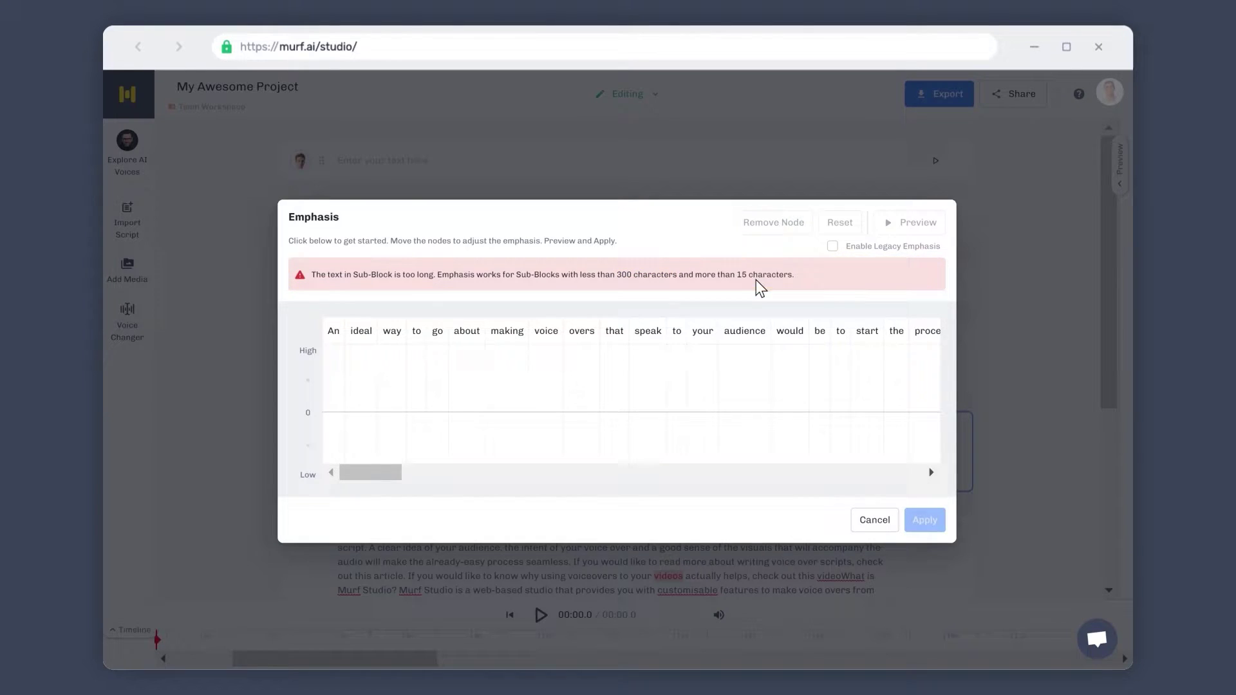
Cancel the Emphasis dialog and apply the third suggested pronunciation to 'videos'
left_click(873, 519)
scroll(682, 481, "down", 2)
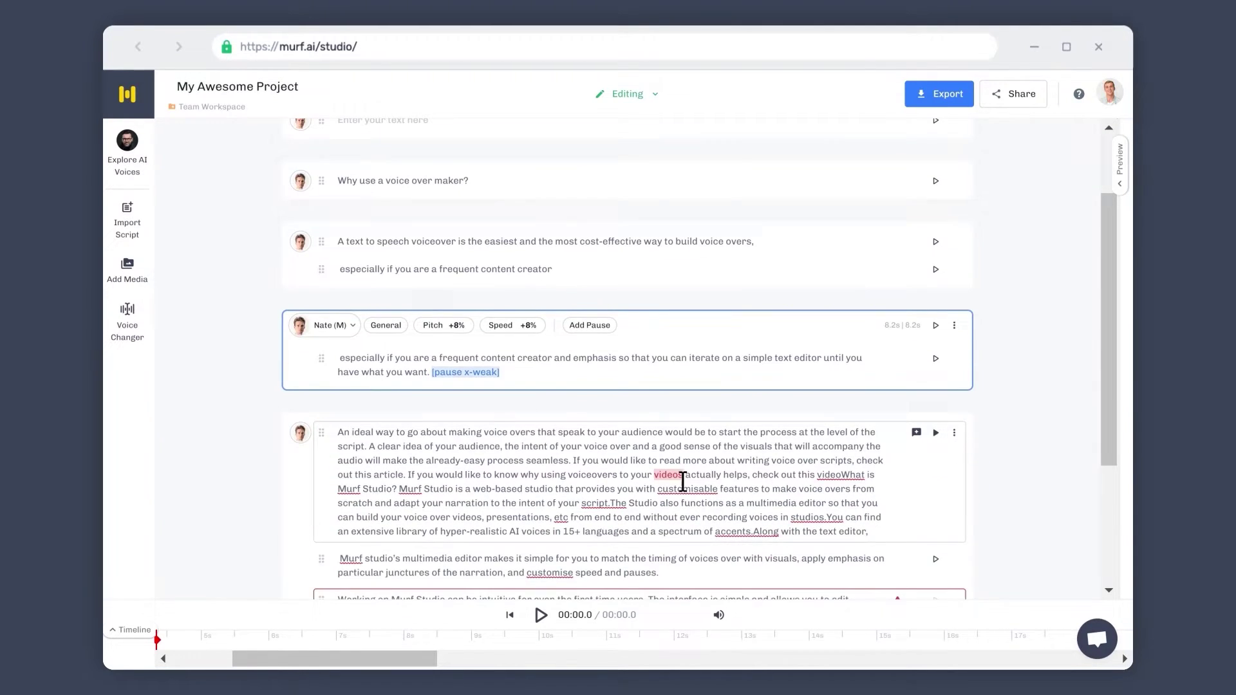
left_click(670, 479)
double_click(669, 480)
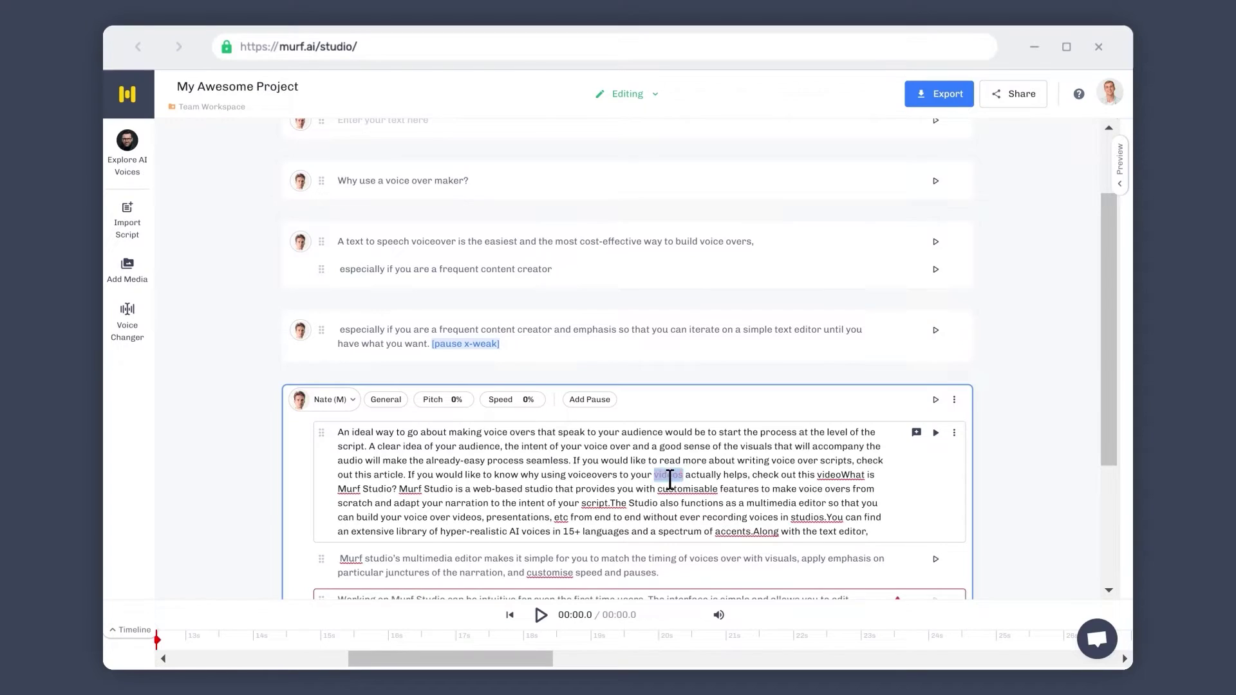
left_click(674, 462)
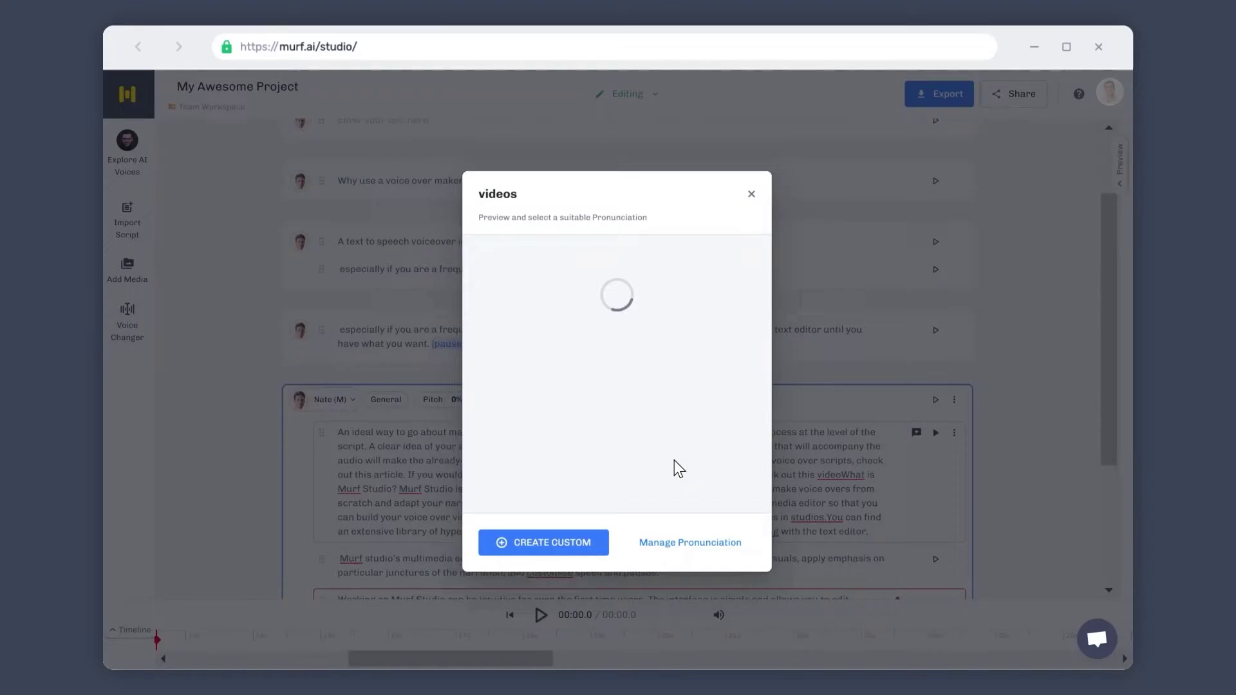
left_click(537, 394)
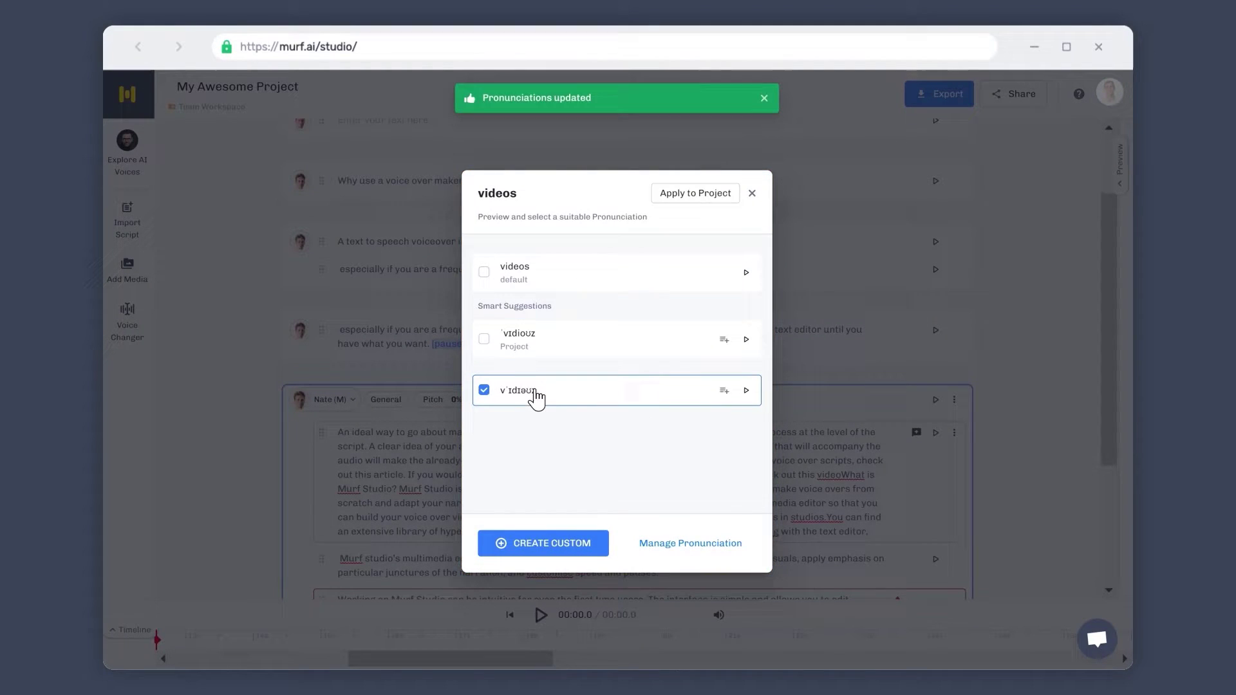
left_click(751, 193)
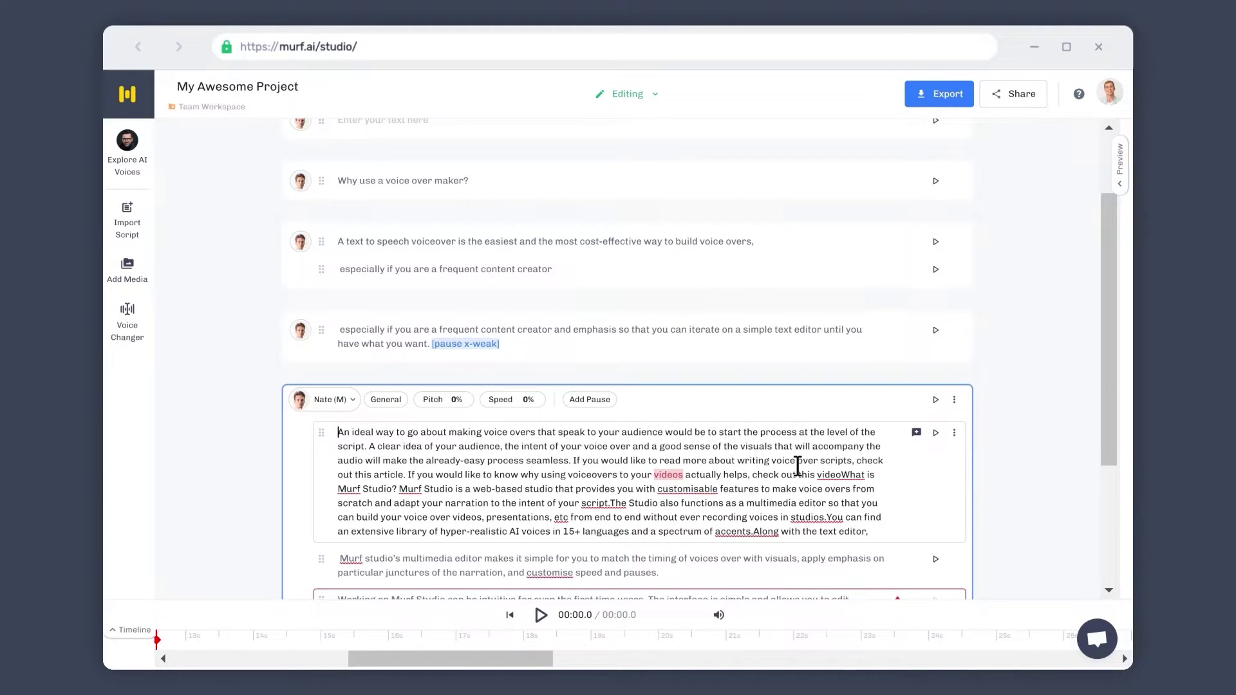
Split the overlong sub-block after 'Studio.' so 'You can start writing your scripts' stands alone
scroll(797, 466, "down", 3)
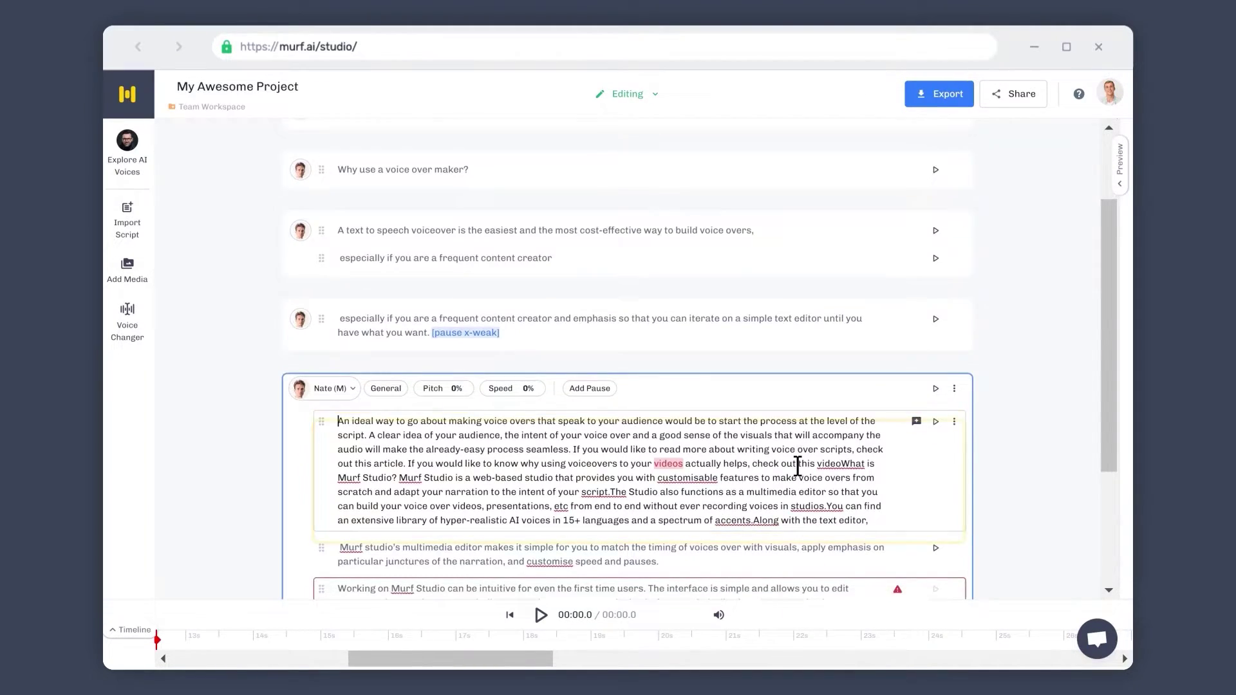
mouse_move(897, 404)
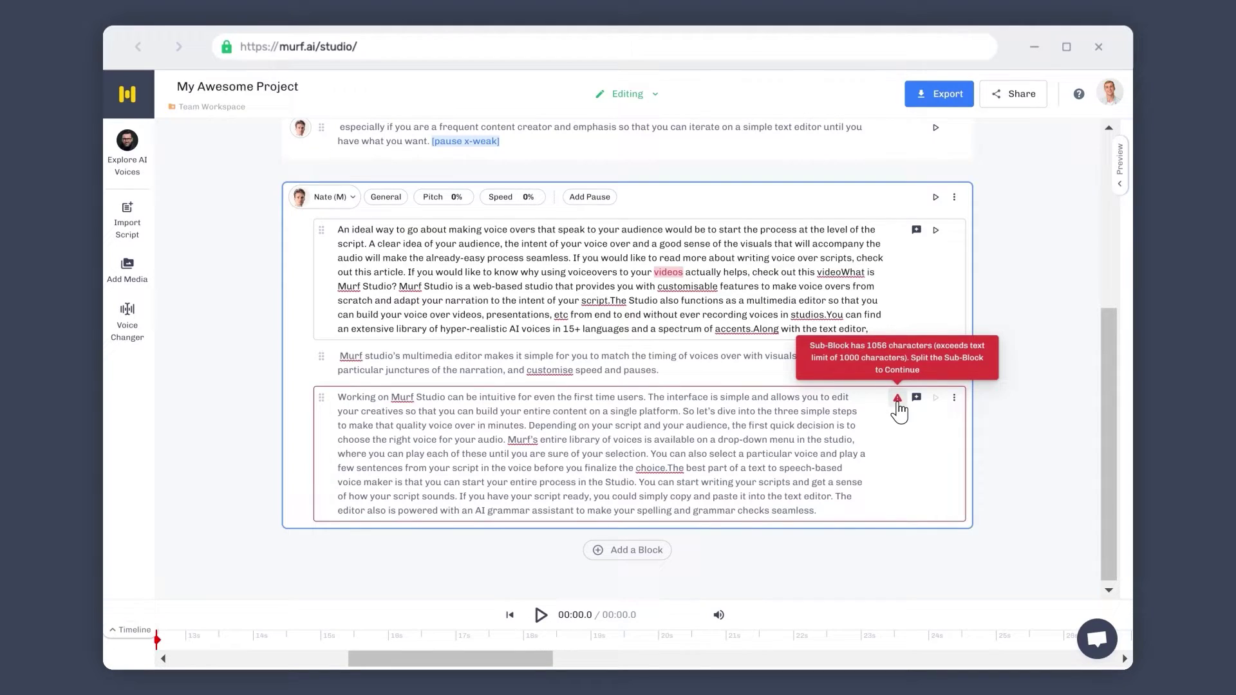
left_click(639, 484)
key("Return")
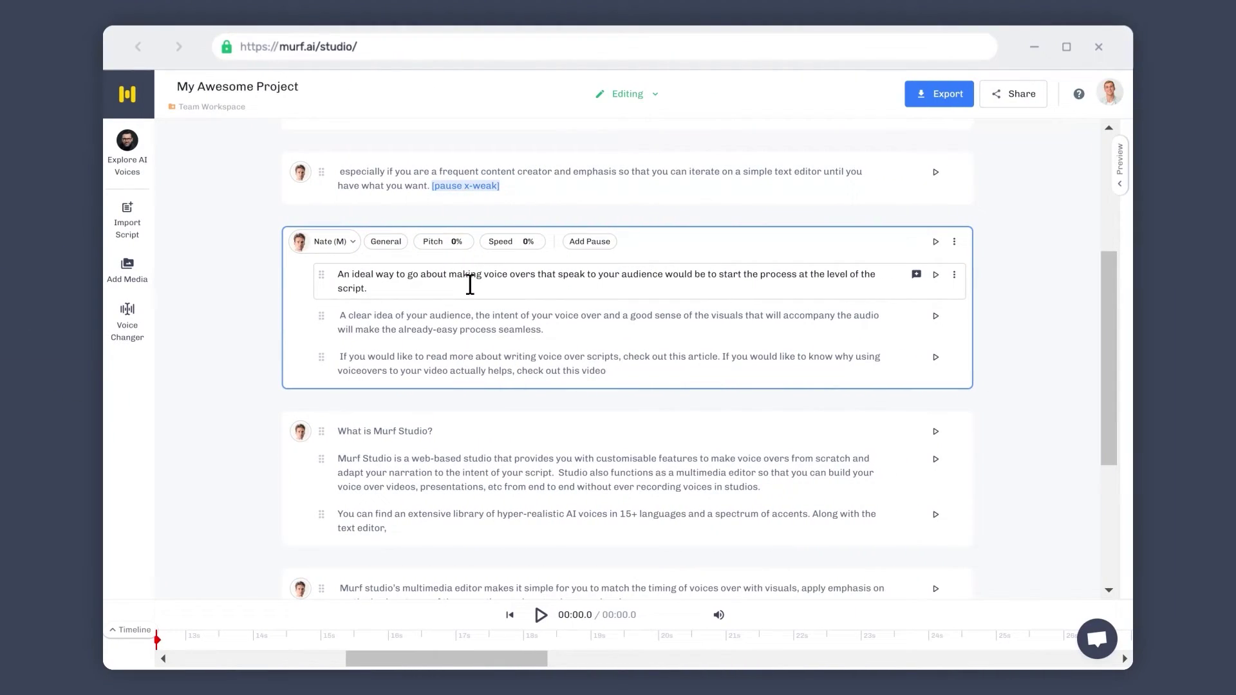
Set the 'An ideal way' block to Newscast style with +6% pitch and −5% speed
left_click(375, 242)
left_click(399, 325)
left_click(444, 241)
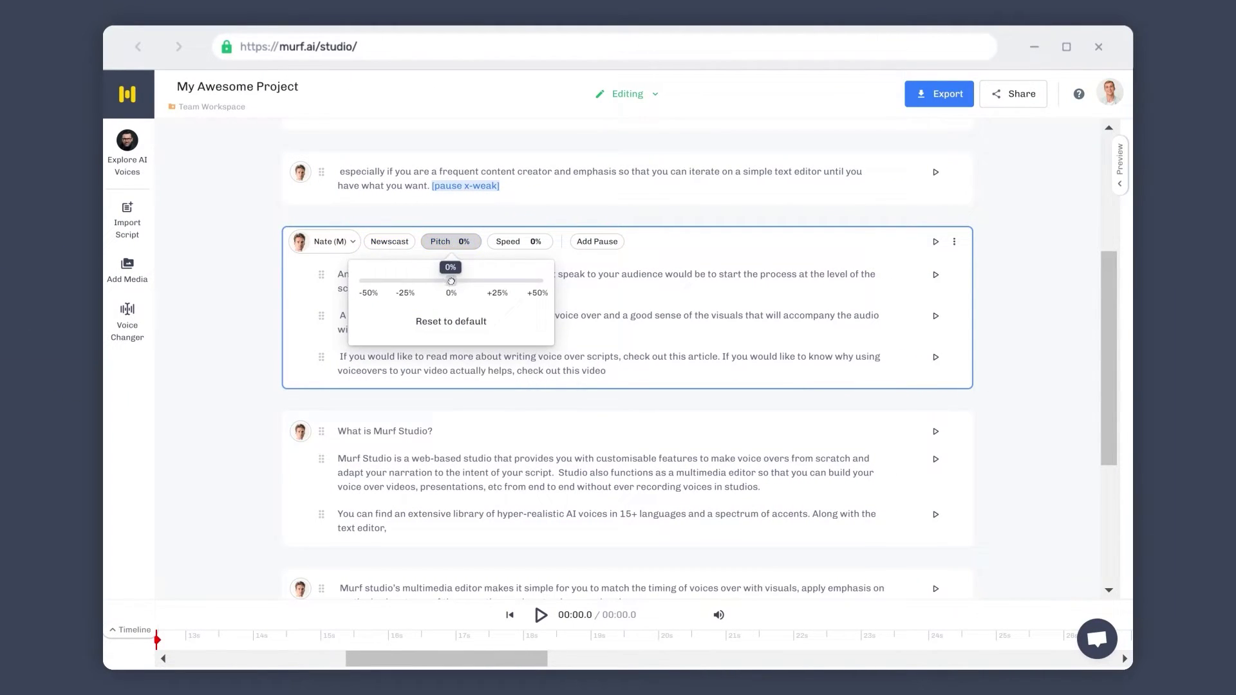
left_click_drag(450, 281, 511, 280)
left_click(522, 249)
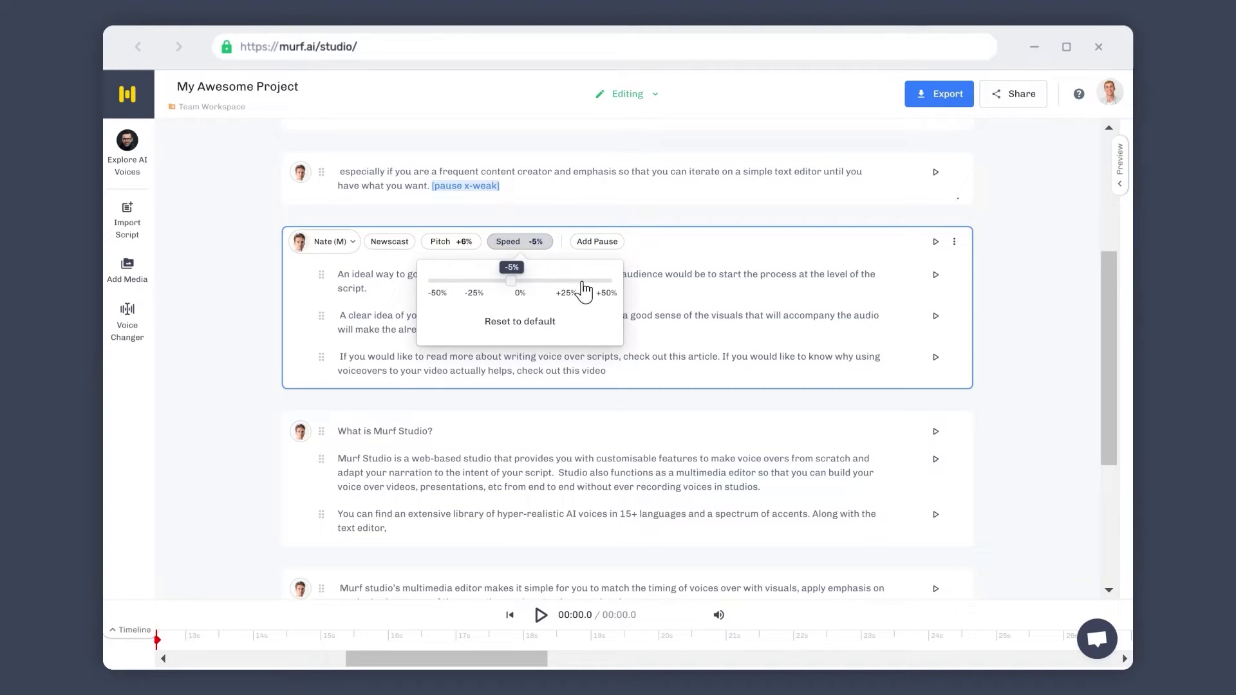
left_click(865, 276)
Generate and play audio for the block and for the Murf Studio sentence
left_click(935, 241)
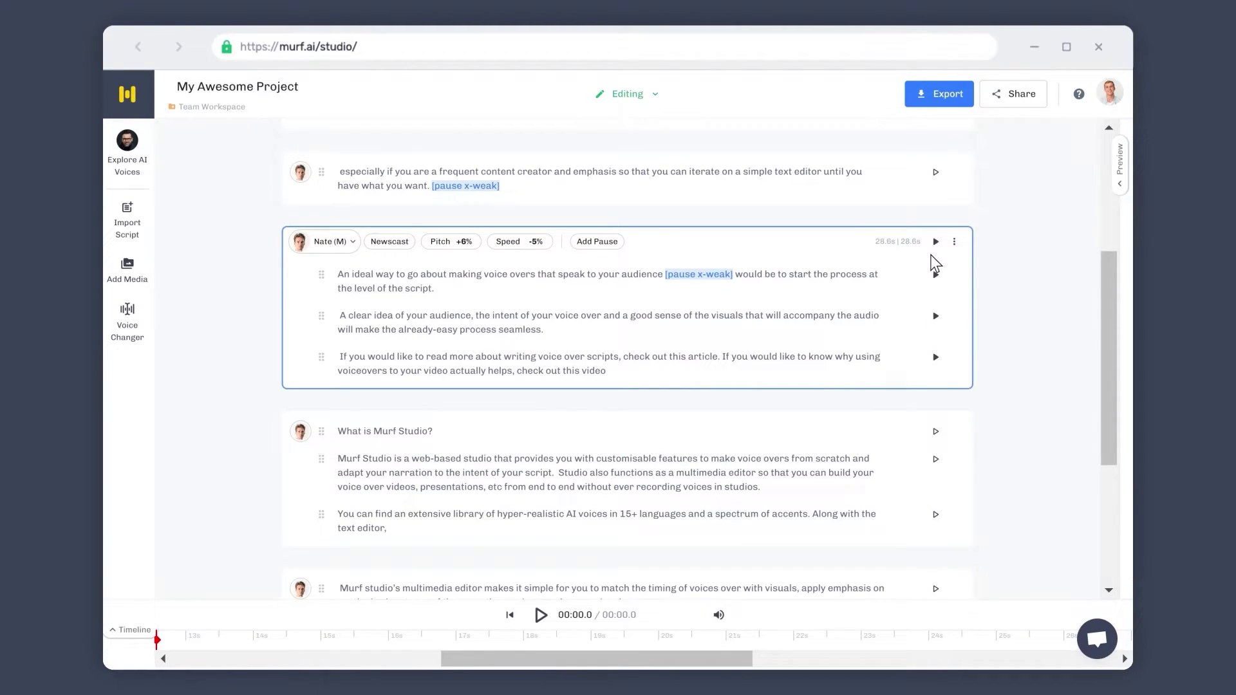
left_click(832, 458)
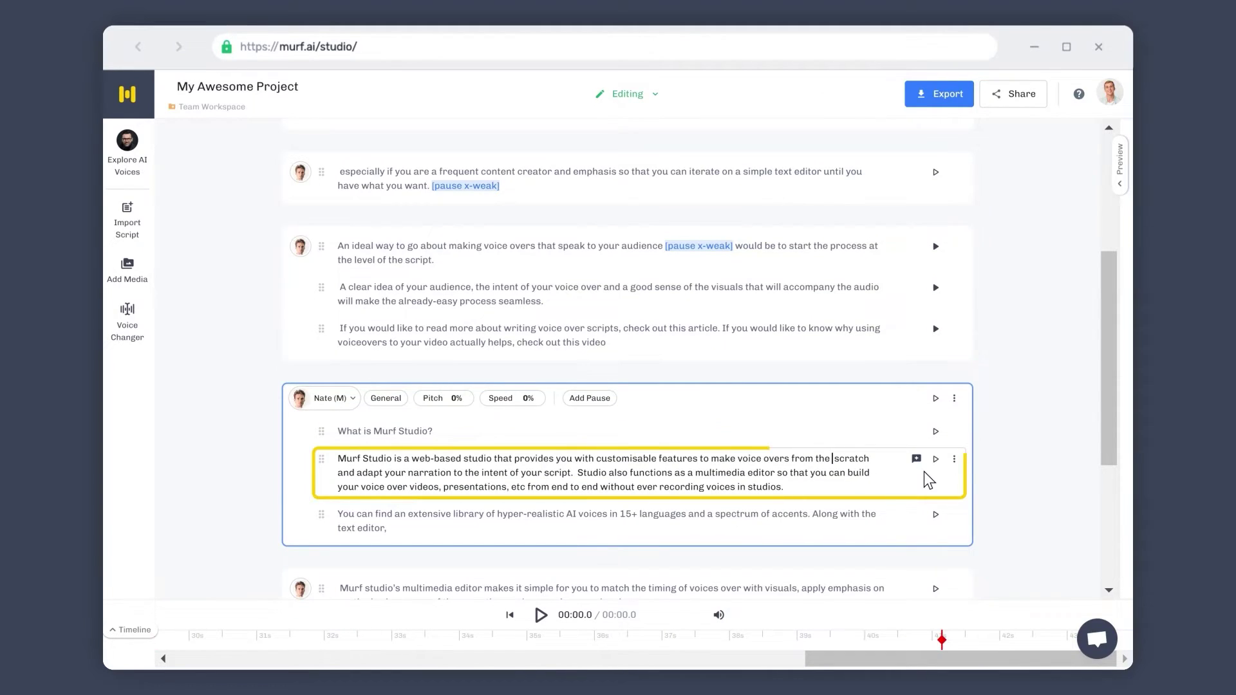
left_click(935, 458)
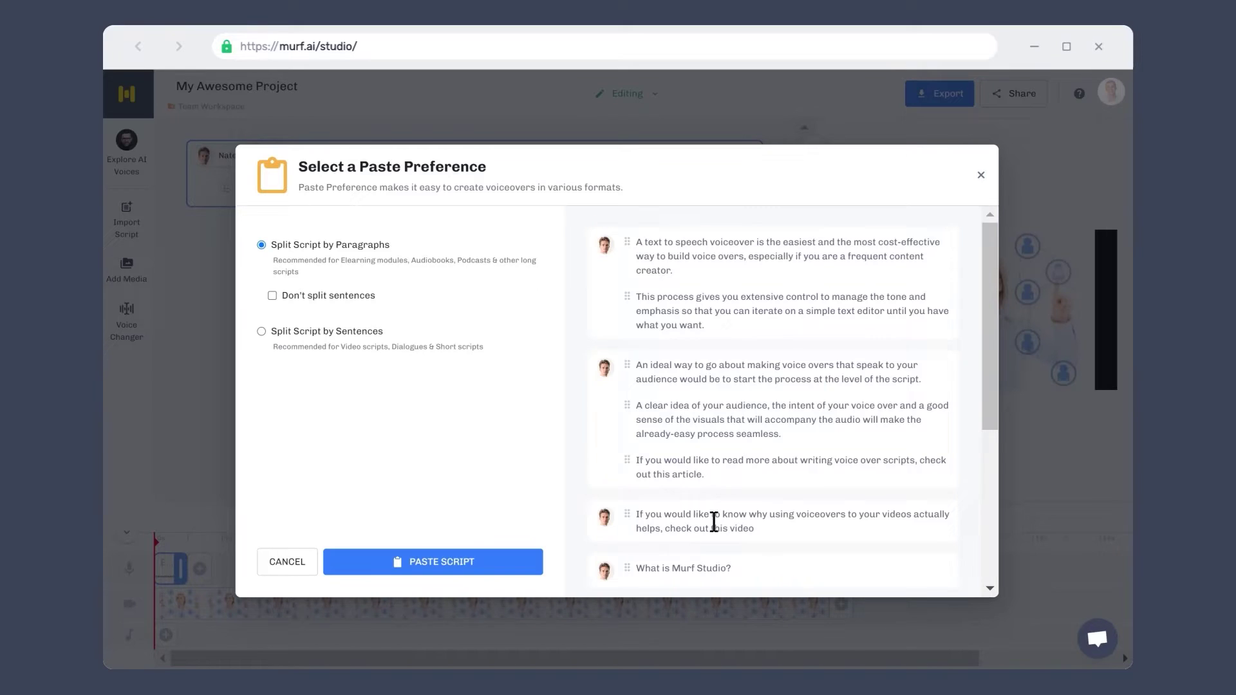
Tick 'Don't split sentences' in the paste preference dialog
scroll(714, 521, "down", 5)
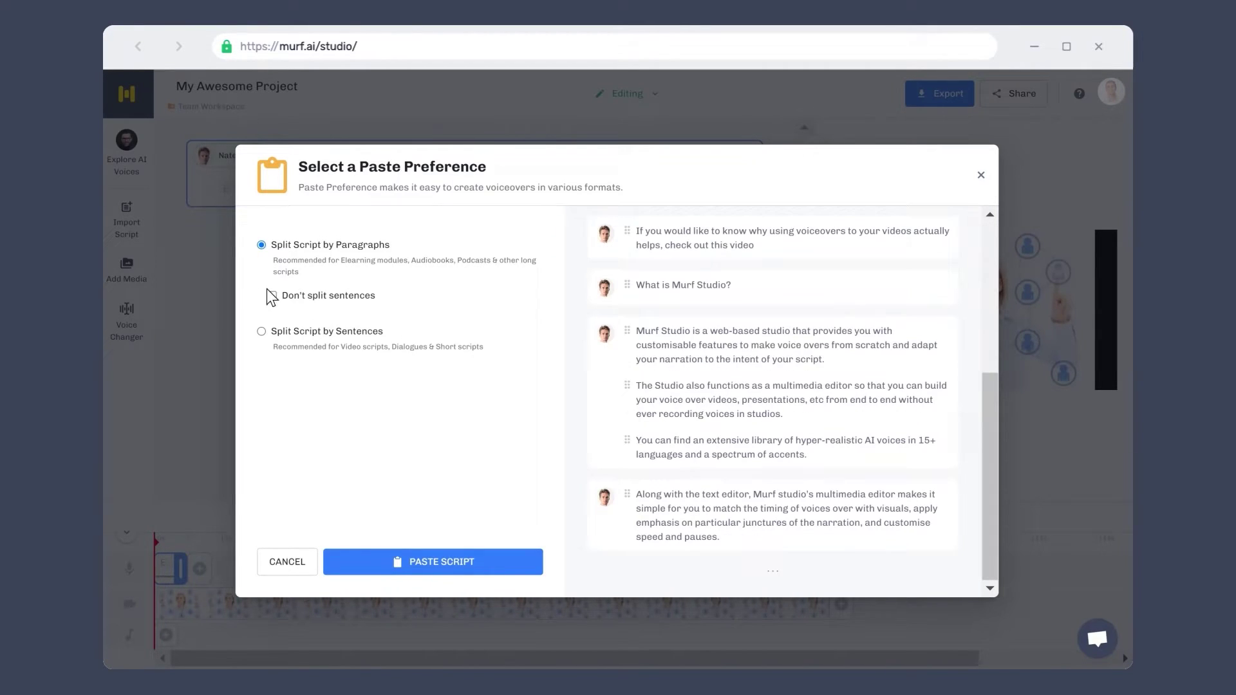
left_click(271, 296)
scroll(702, 258, "up", 3)
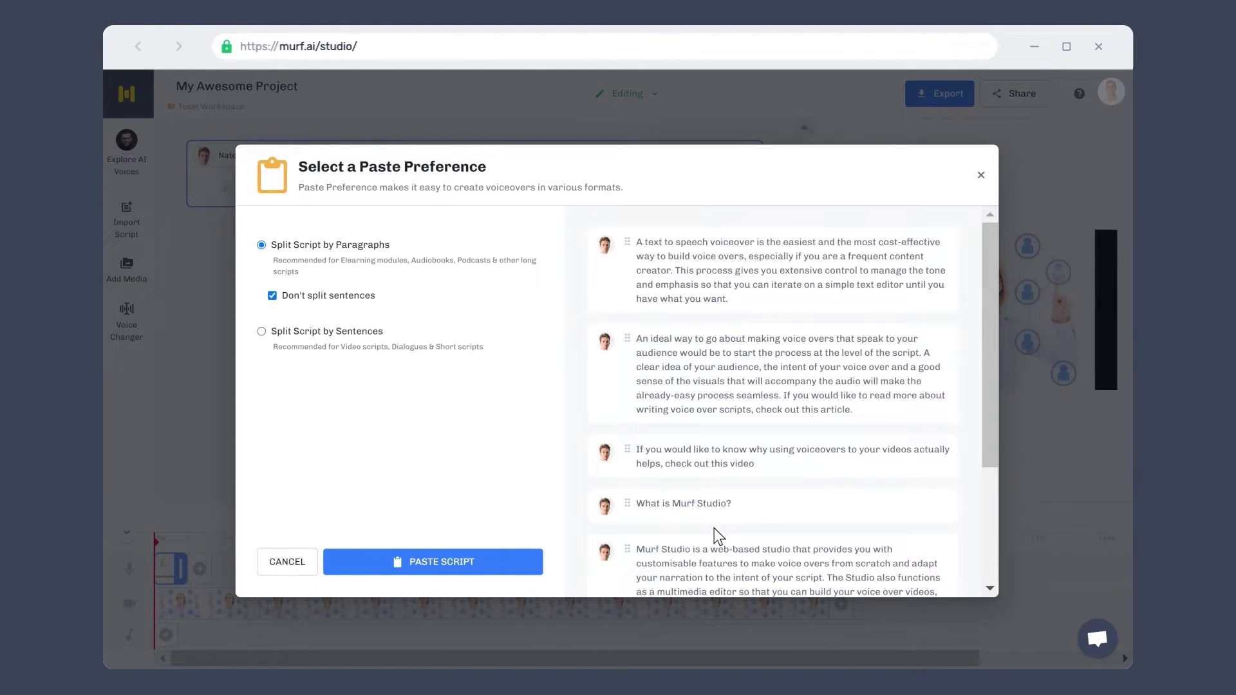
scroll(714, 529, "down", 3)
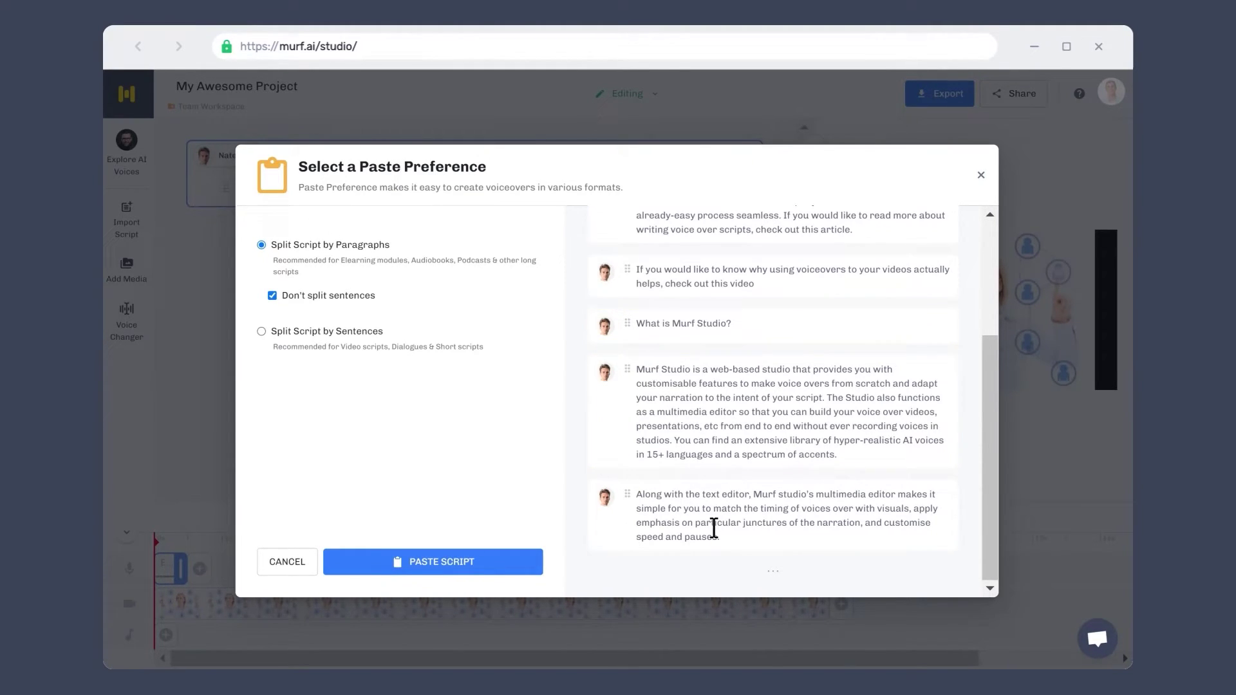
Paste the script with Split Script by Sentences and select a voice clip on the timeline
left_click(261, 332)
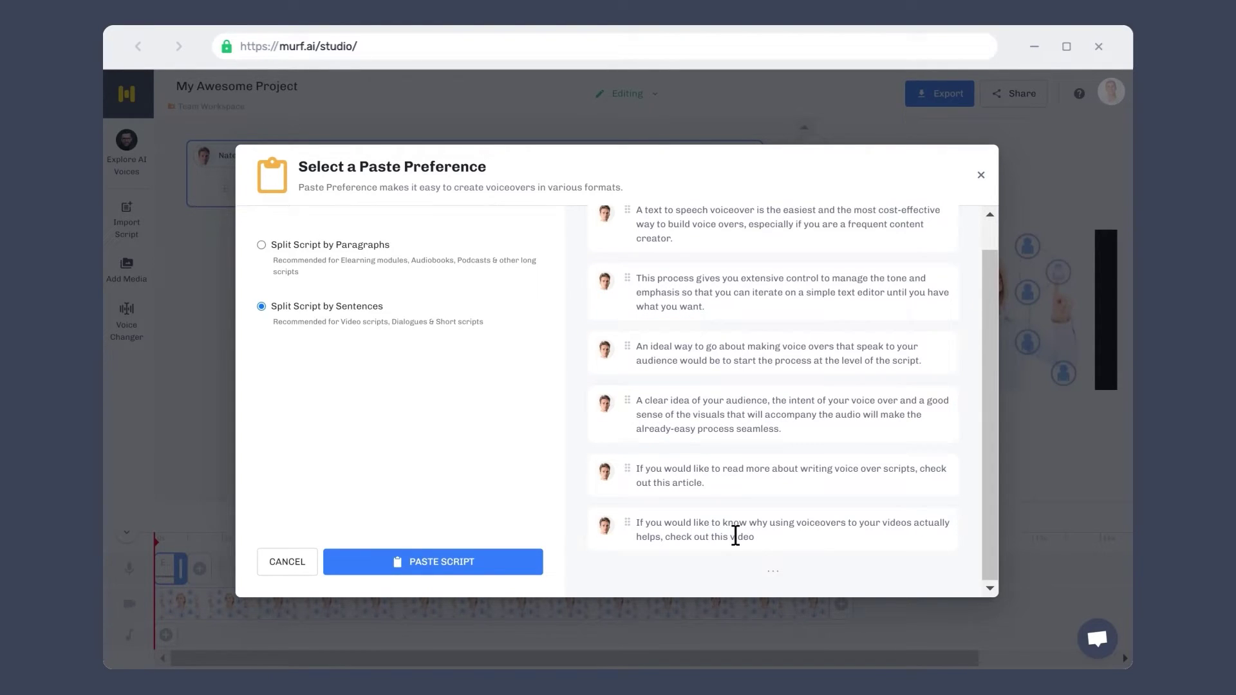
left_click(417, 563)
left_click(430, 563)
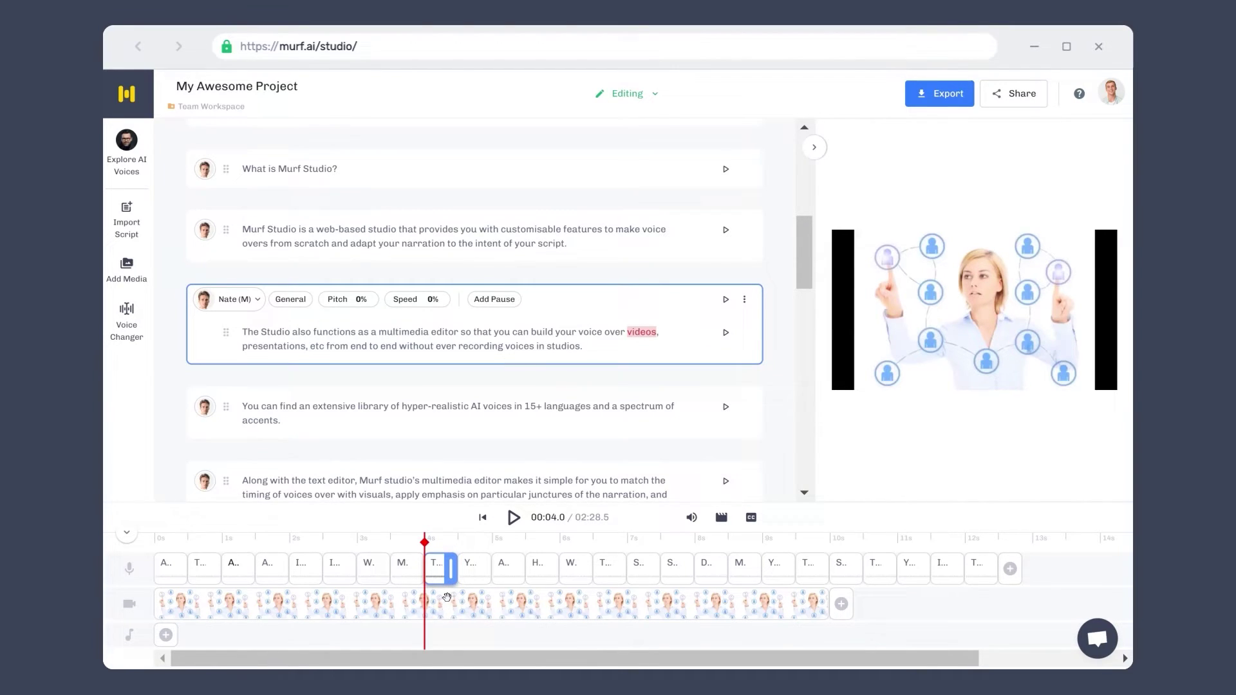
Select the second sentence, 'An ideal way' sentence, video-track and fourth voice clips on the timeline
left_click(472, 256)
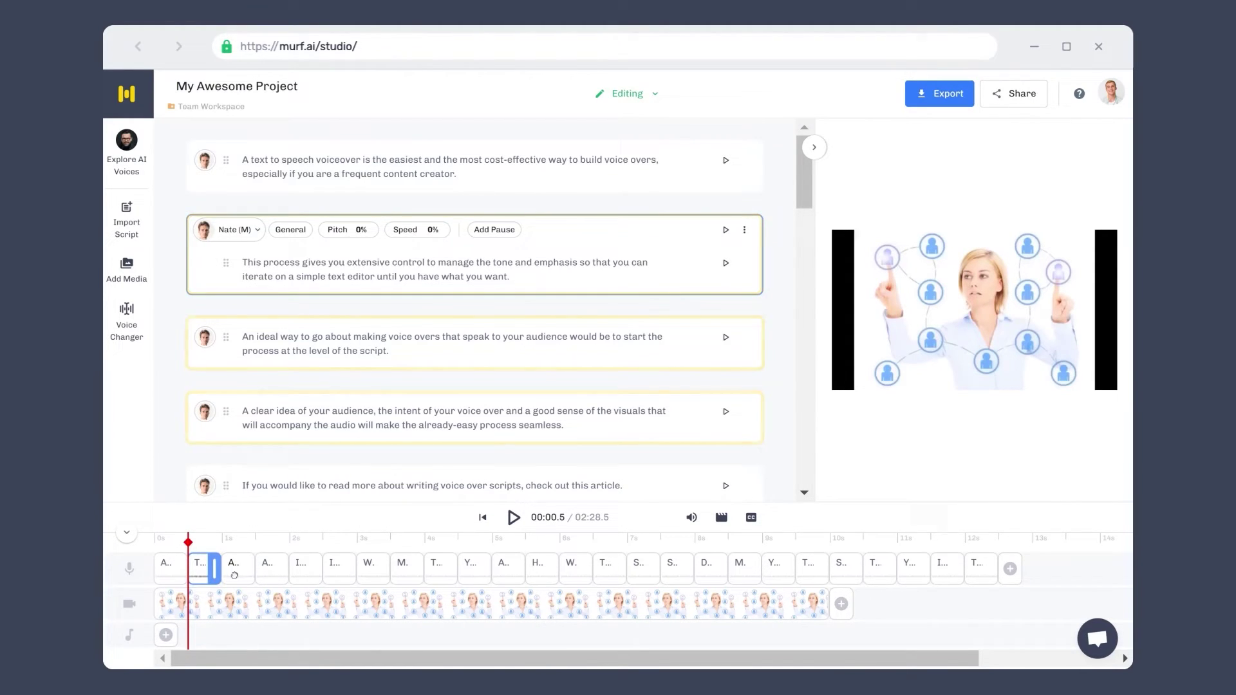
left_click(475, 322)
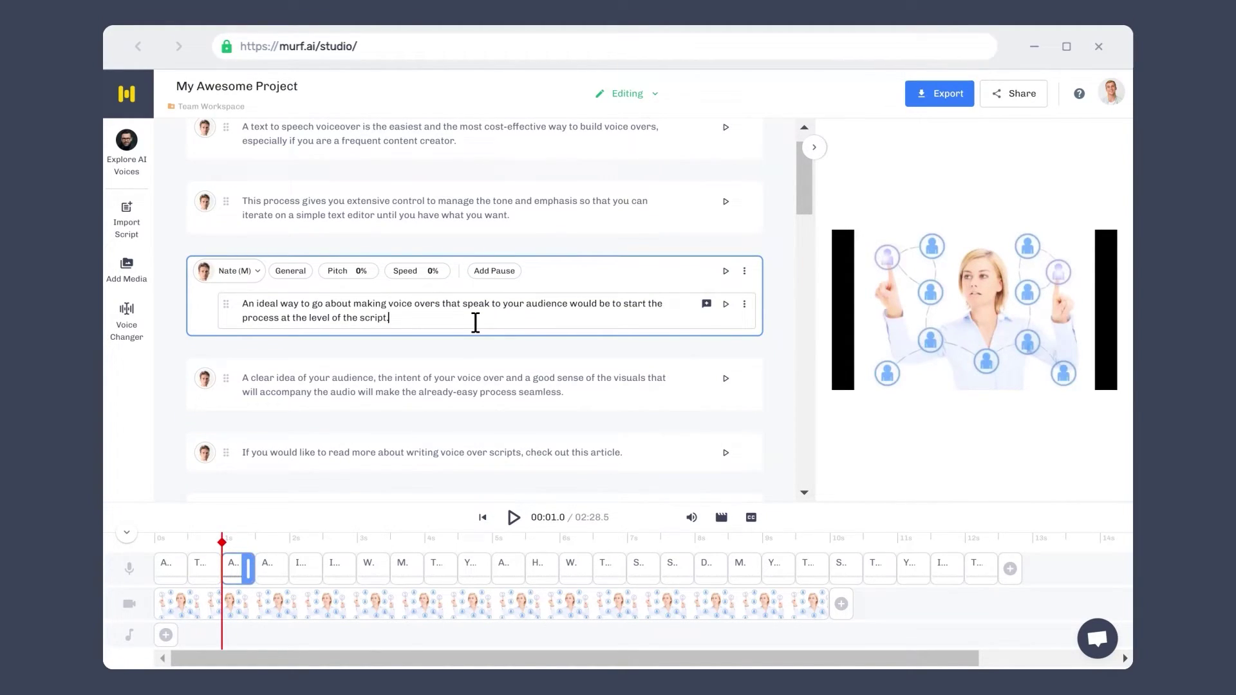
left_click(305, 600)
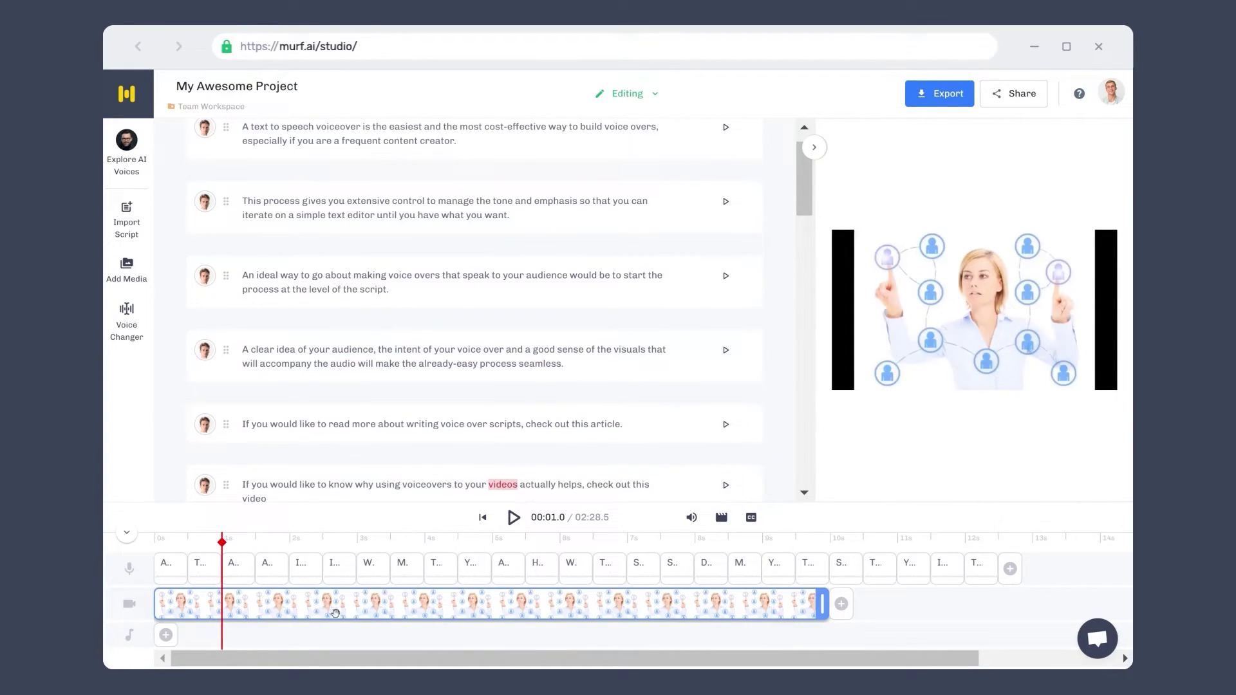
left_click(269, 570)
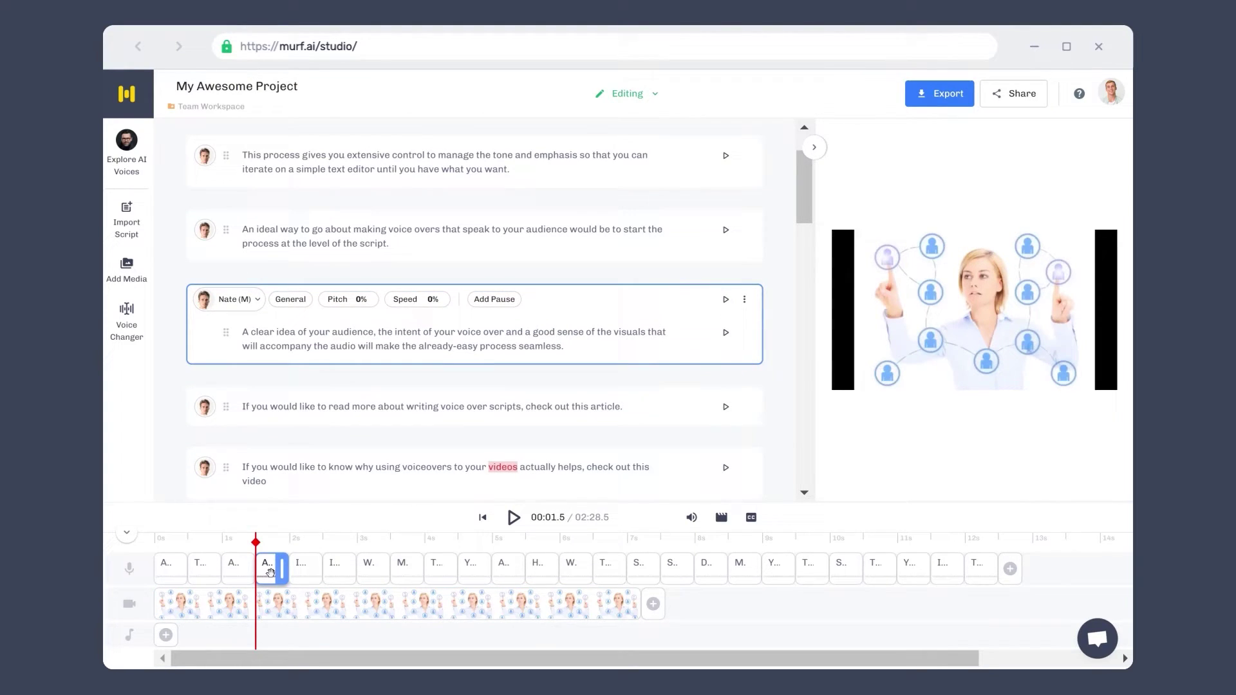
Open the block's voice chooser and try out Samantha as its voice
left_click(251, 302)
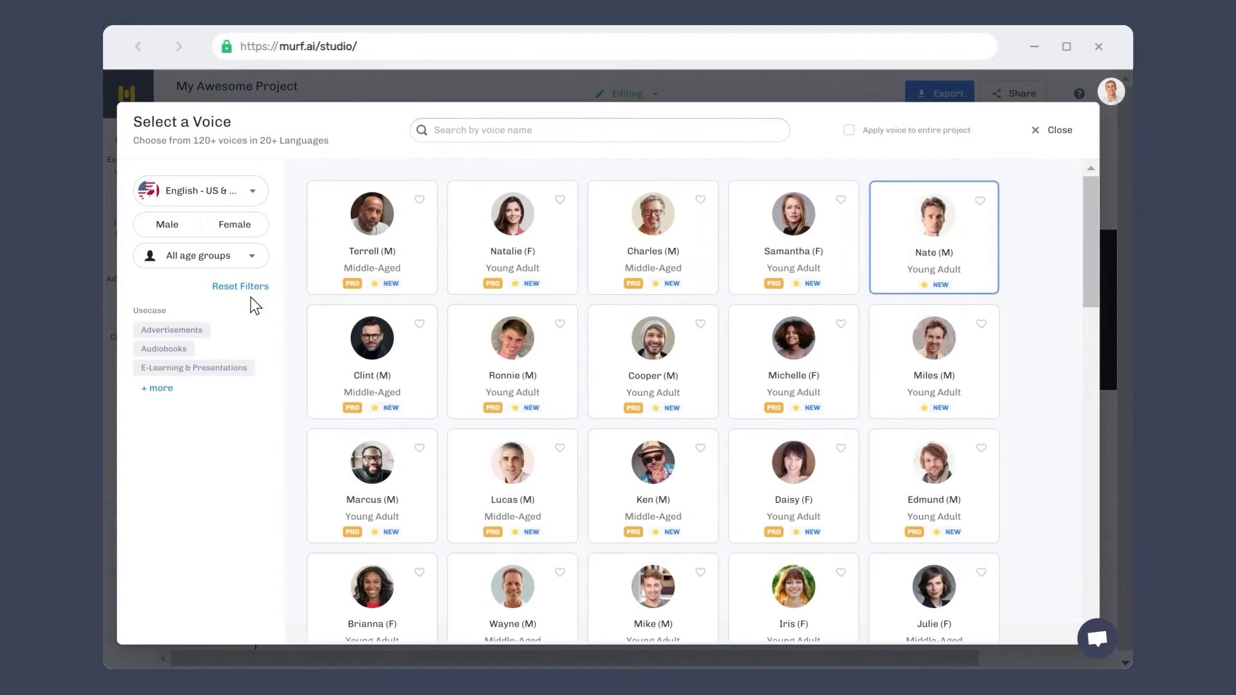
left_click(793, 272)
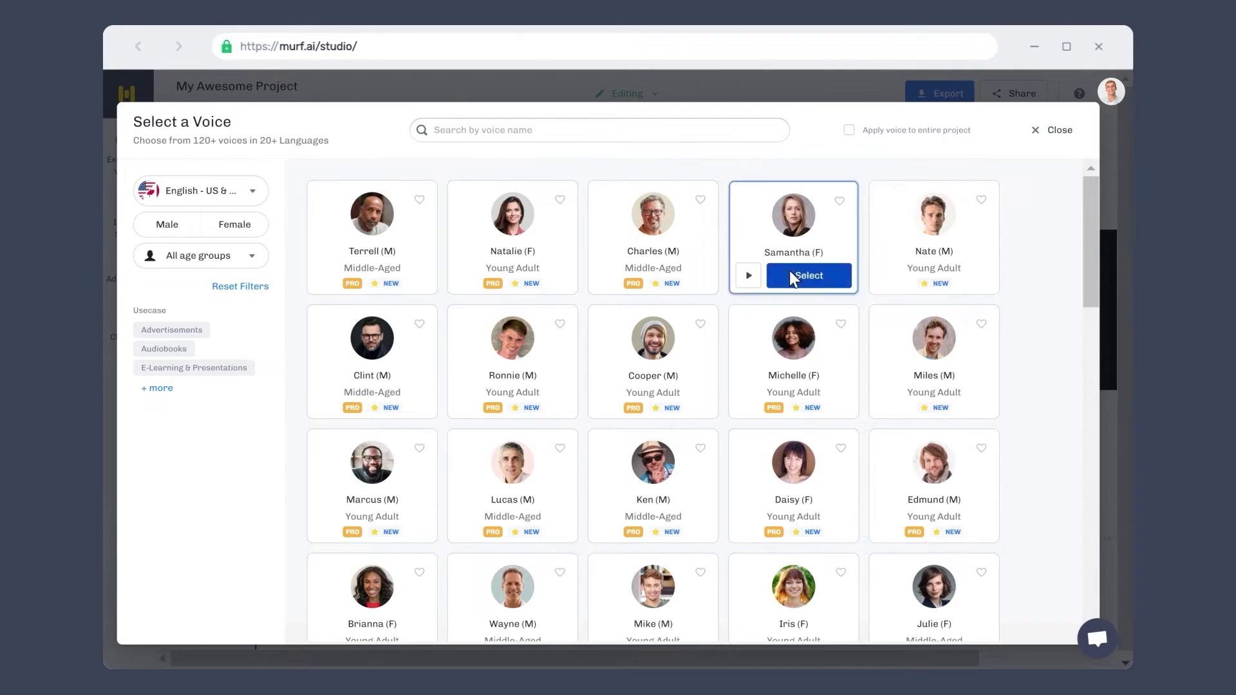
left_click(207, 161)
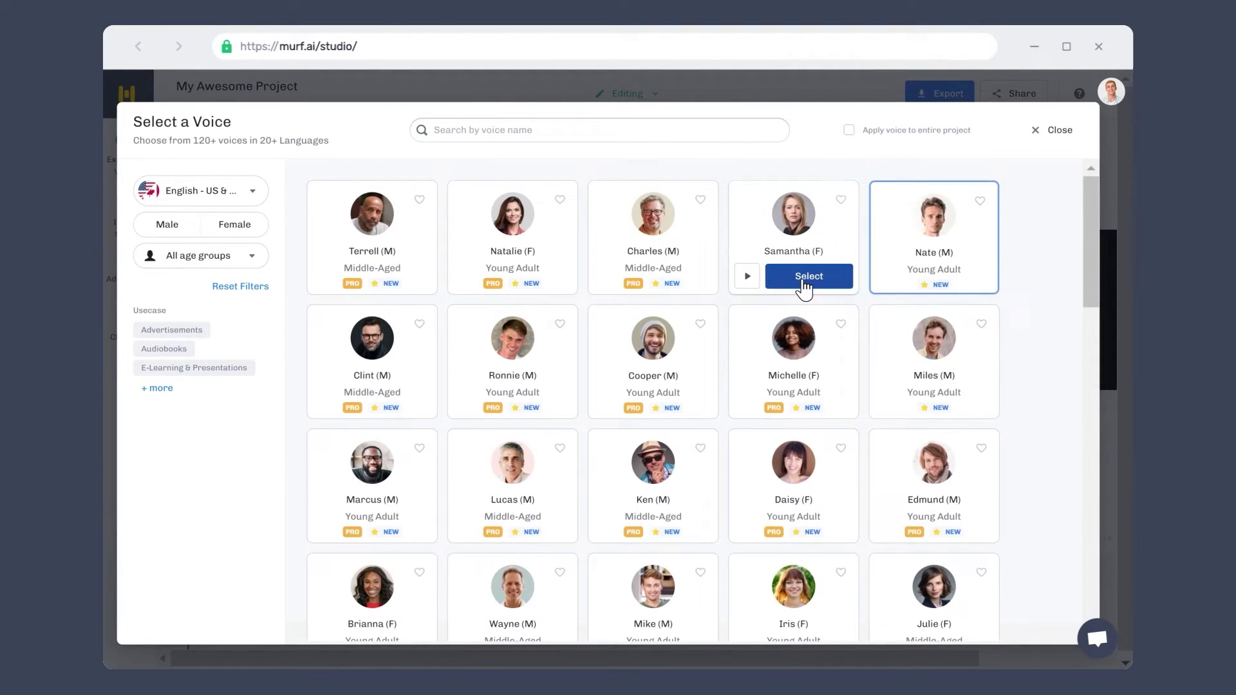
left_click(803, 283)
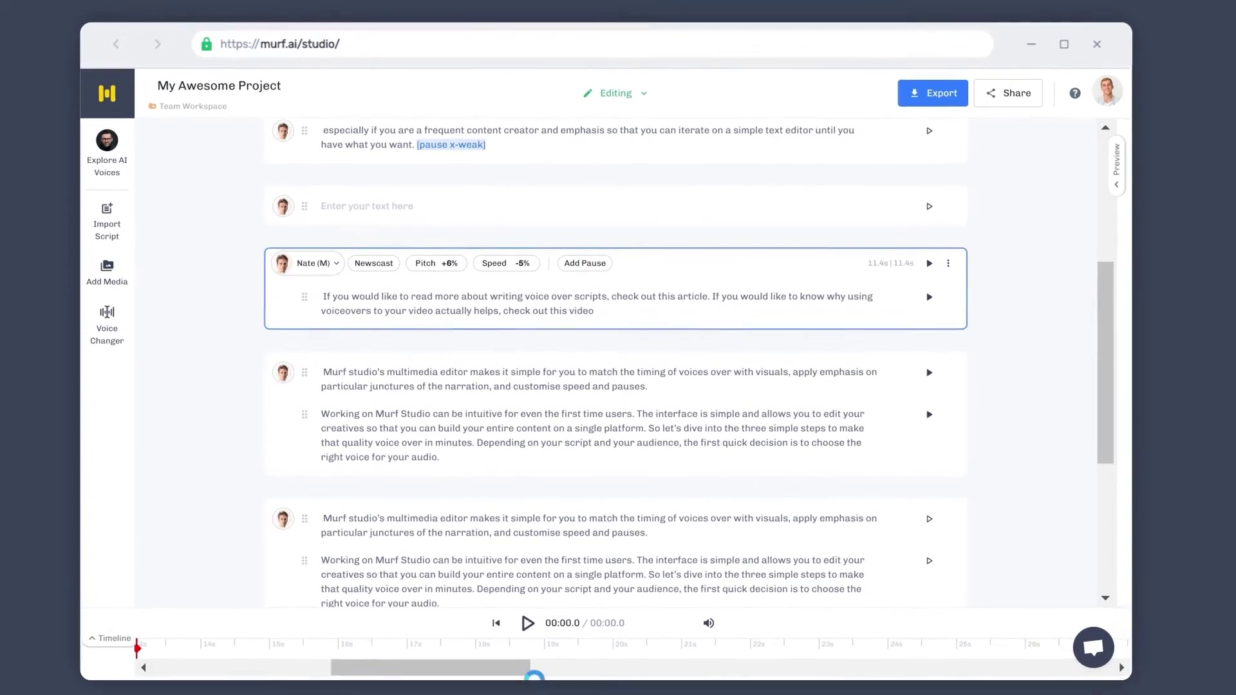
Move the combined 'read more' block up and back down, then delete it
left_click(953, 261)
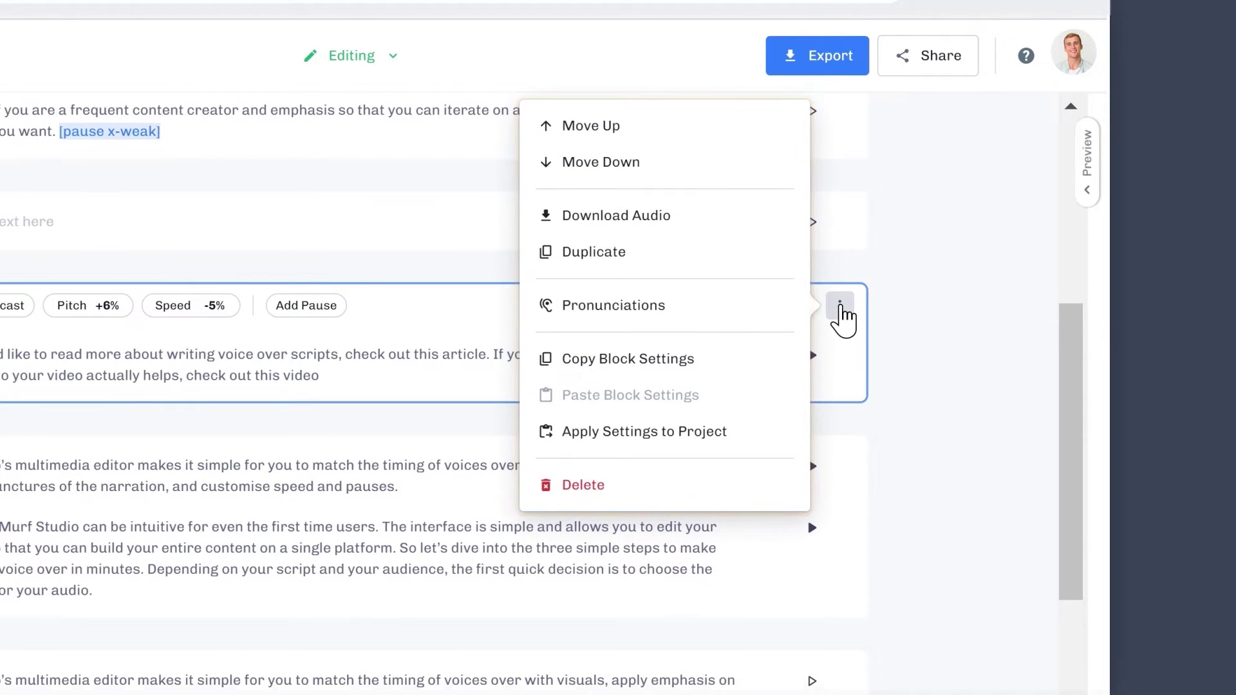
left_click(637, 126)
left_click(840, 219)
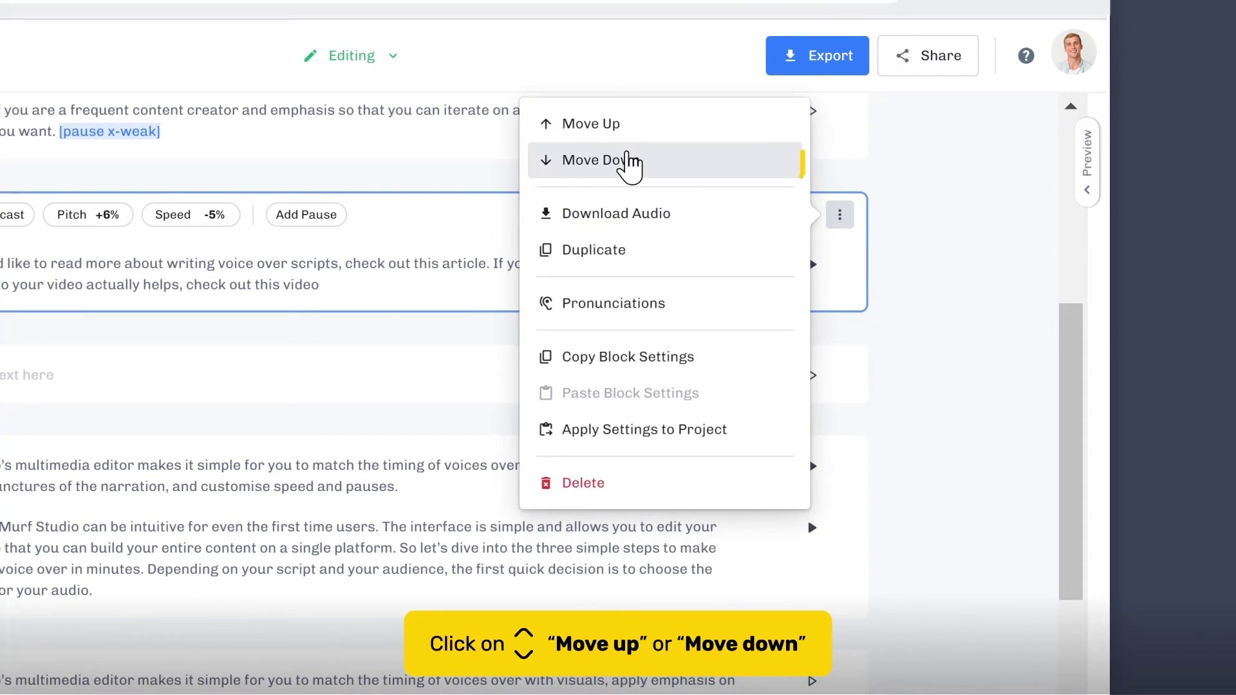
left_click(630, 160)
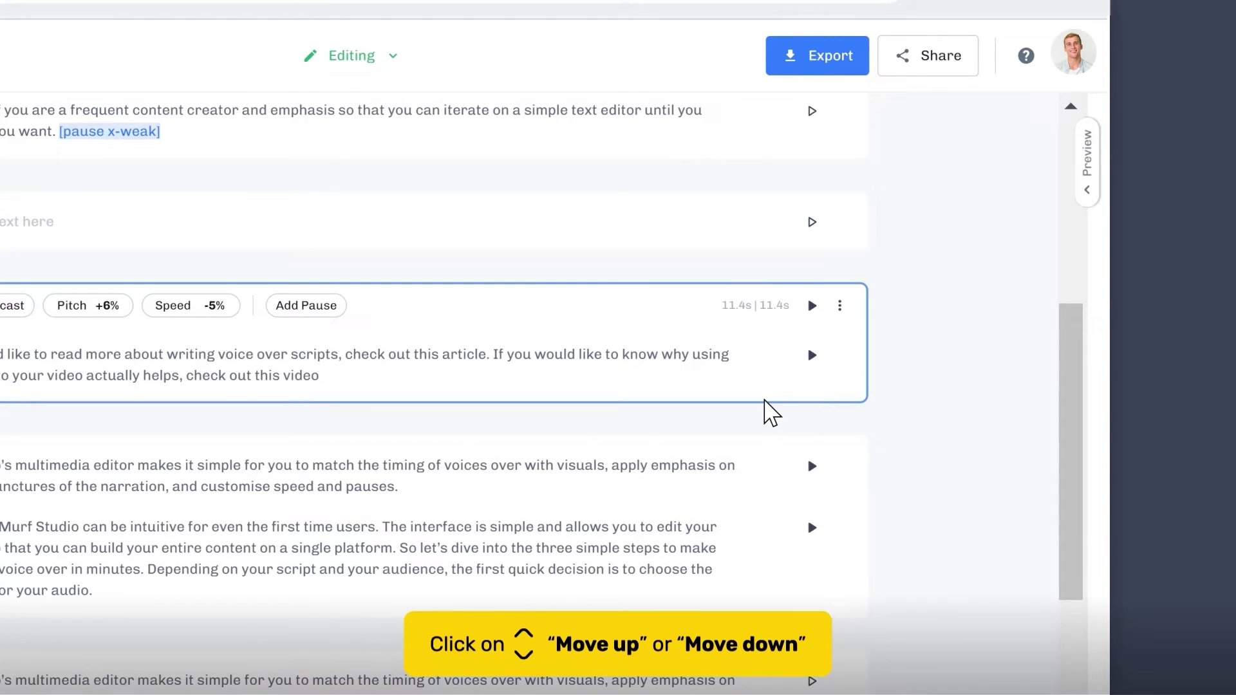
left_click(839, 305)
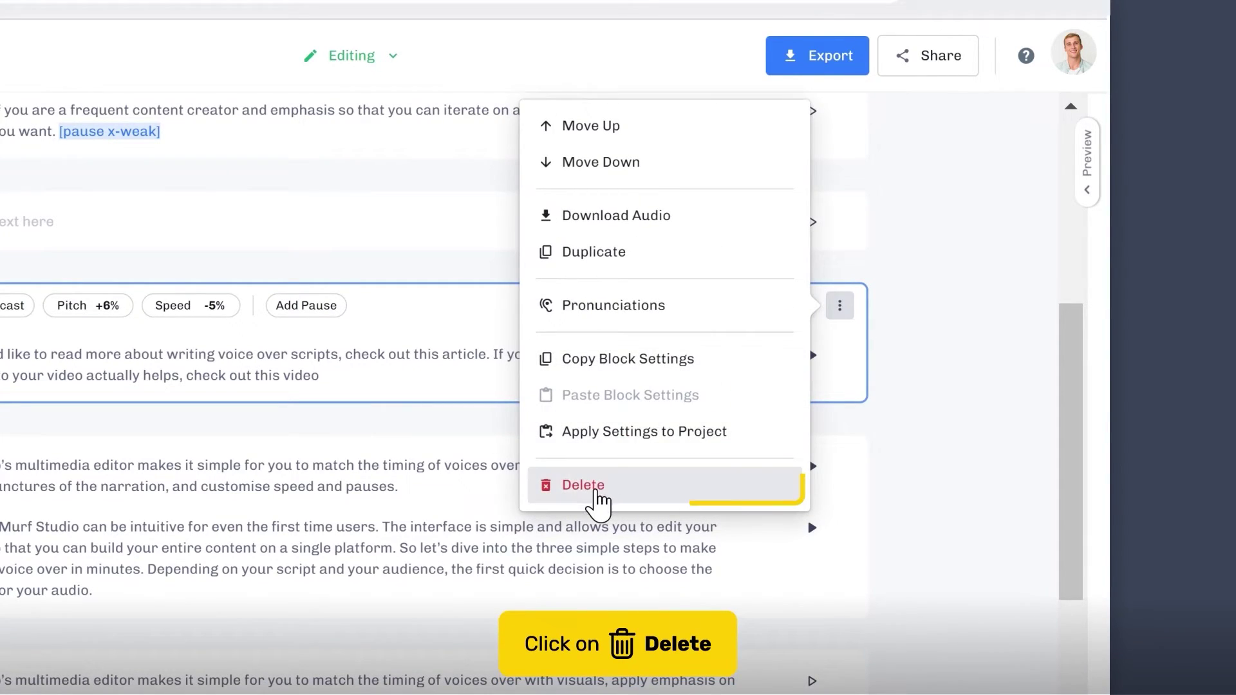
left_click(597, 492)
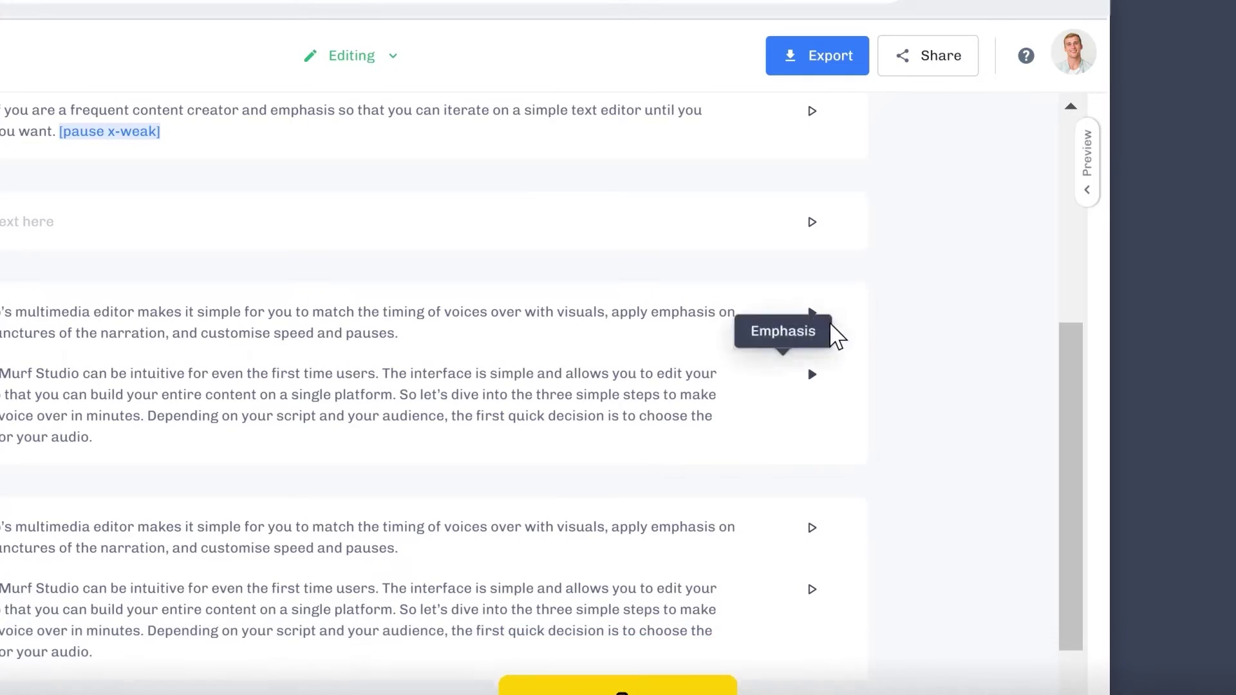
Duplicate the Cheerful 'Murf studio's multimedia editor' block
left_click(701, 334)
left_click(840, 263)
left_click(674, 257)
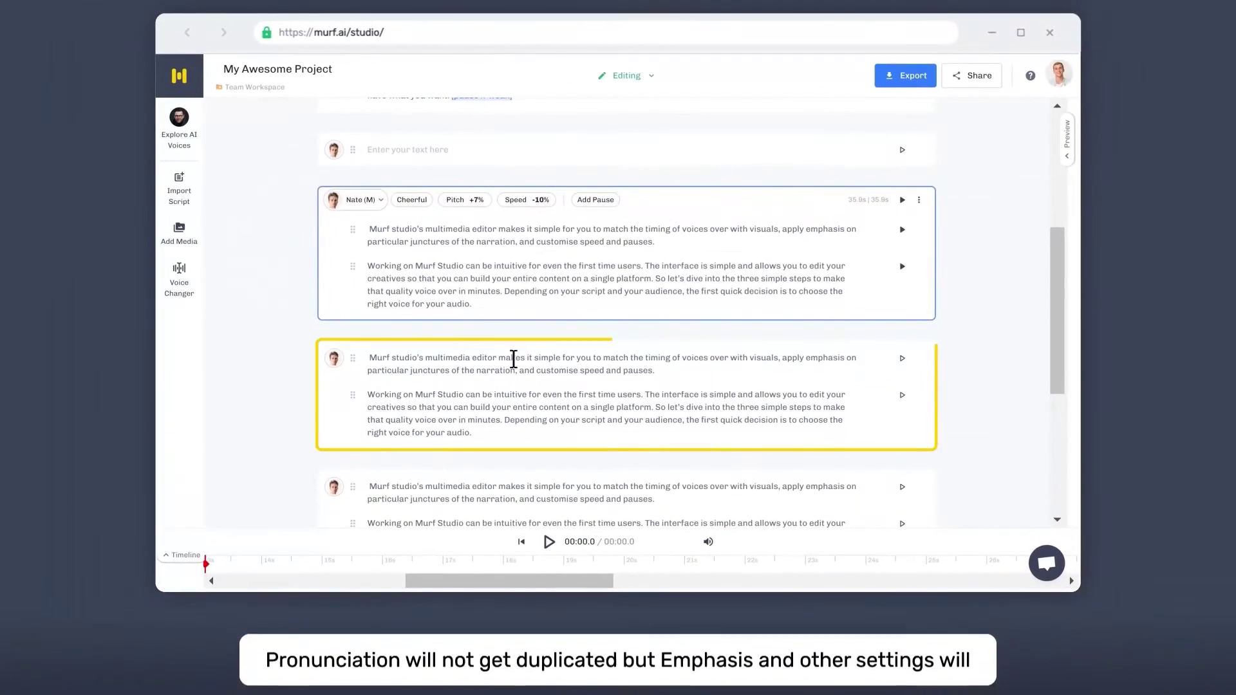
left_click(504, 369)
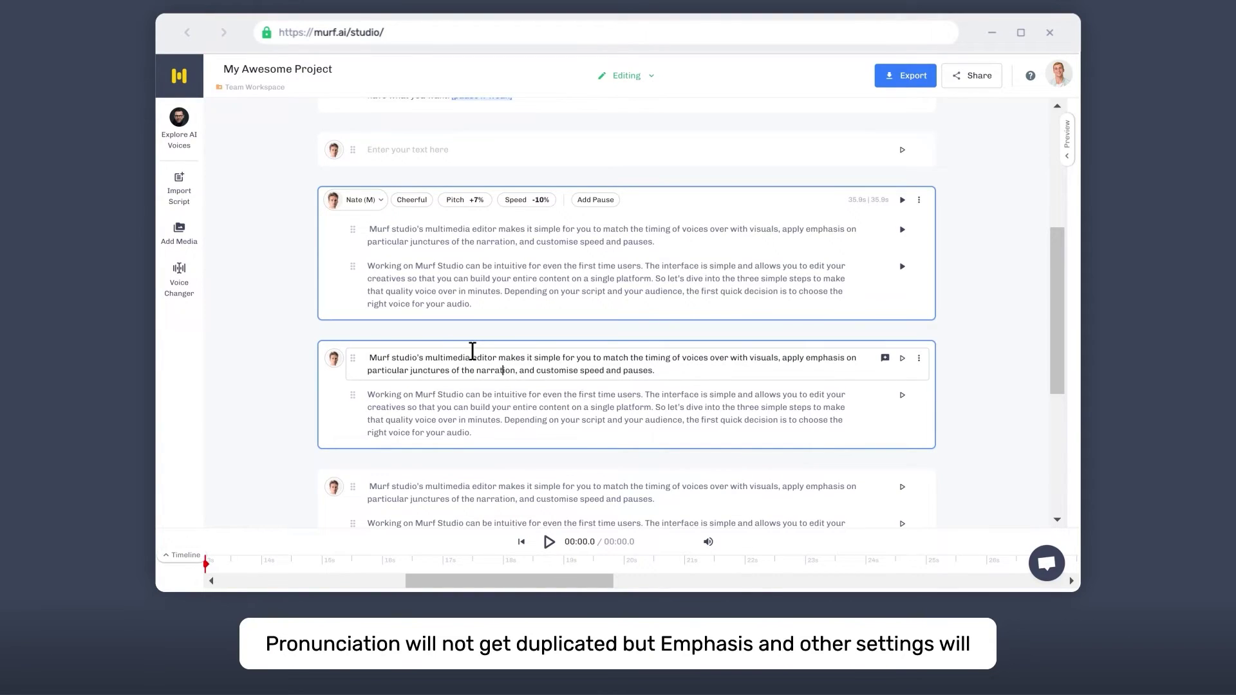
Download the duplicated block's audio as an MP3 file
left_click(473, 351)
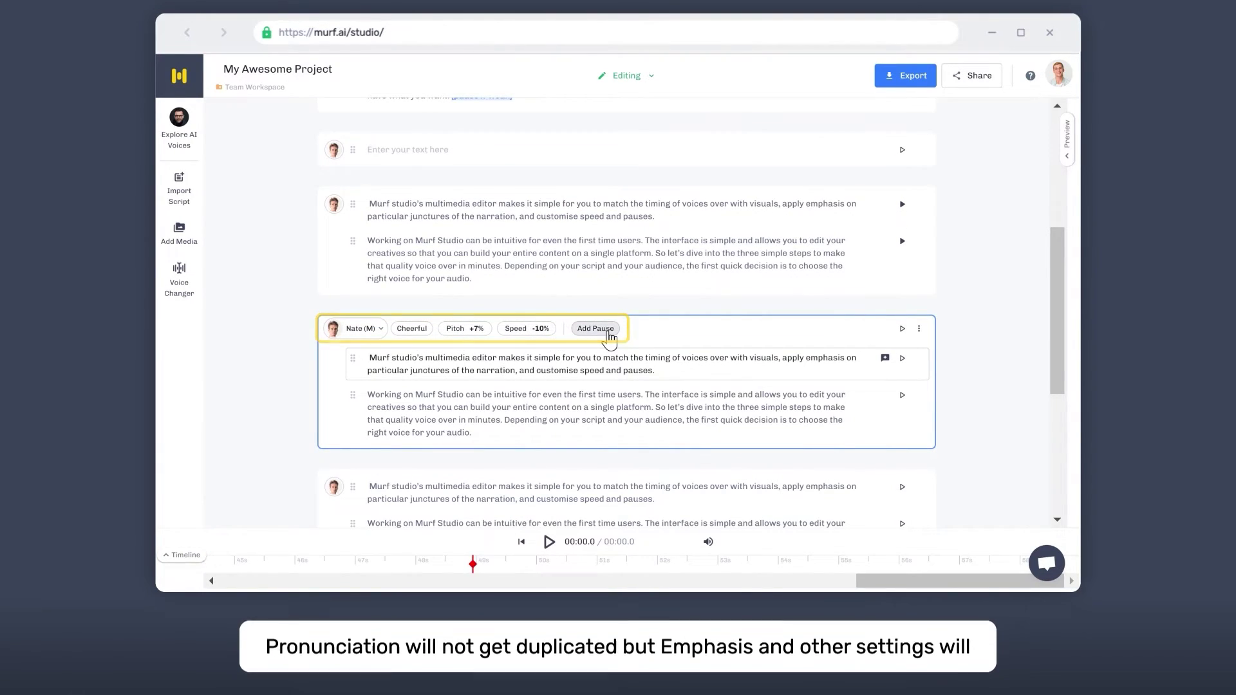
left_click(919, 329)
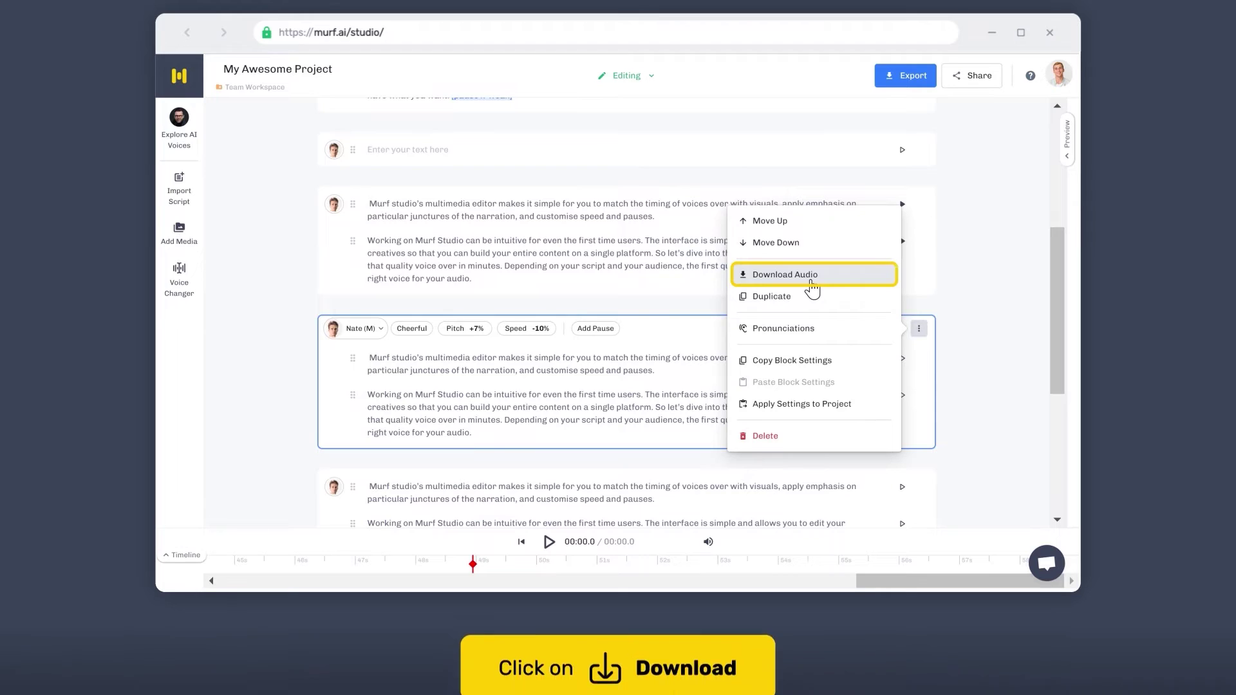
left_click(812, 276)
left_click(732, 489)
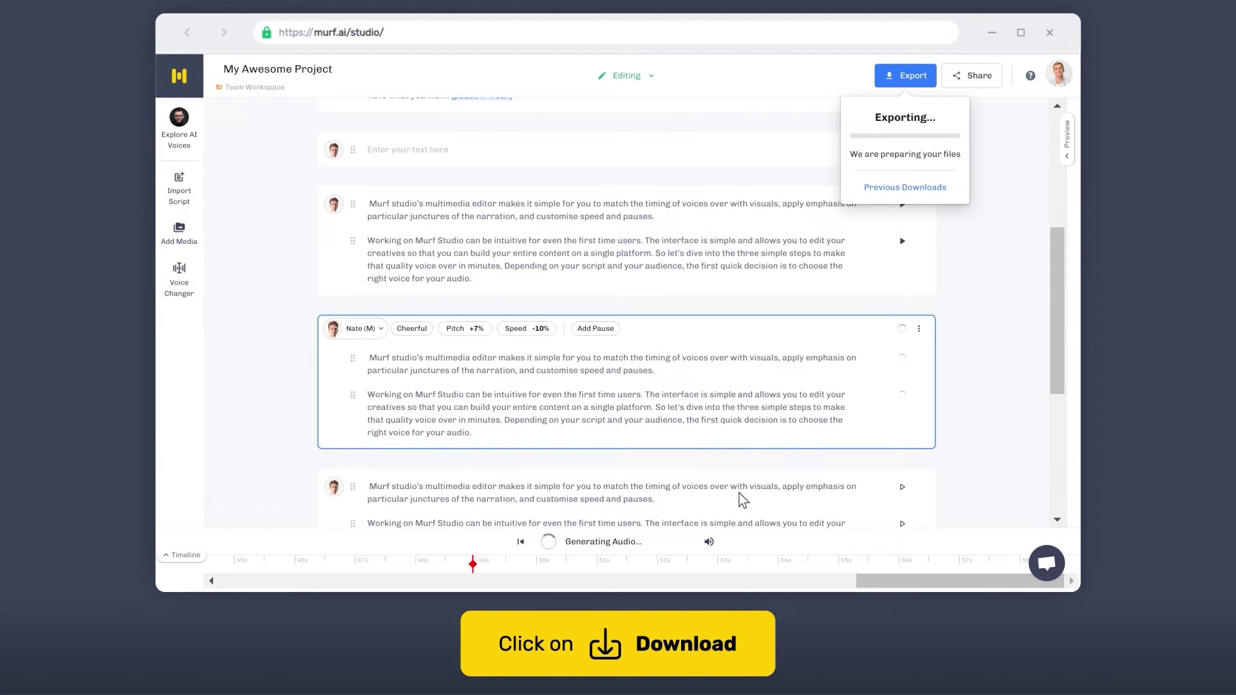
key("Return")
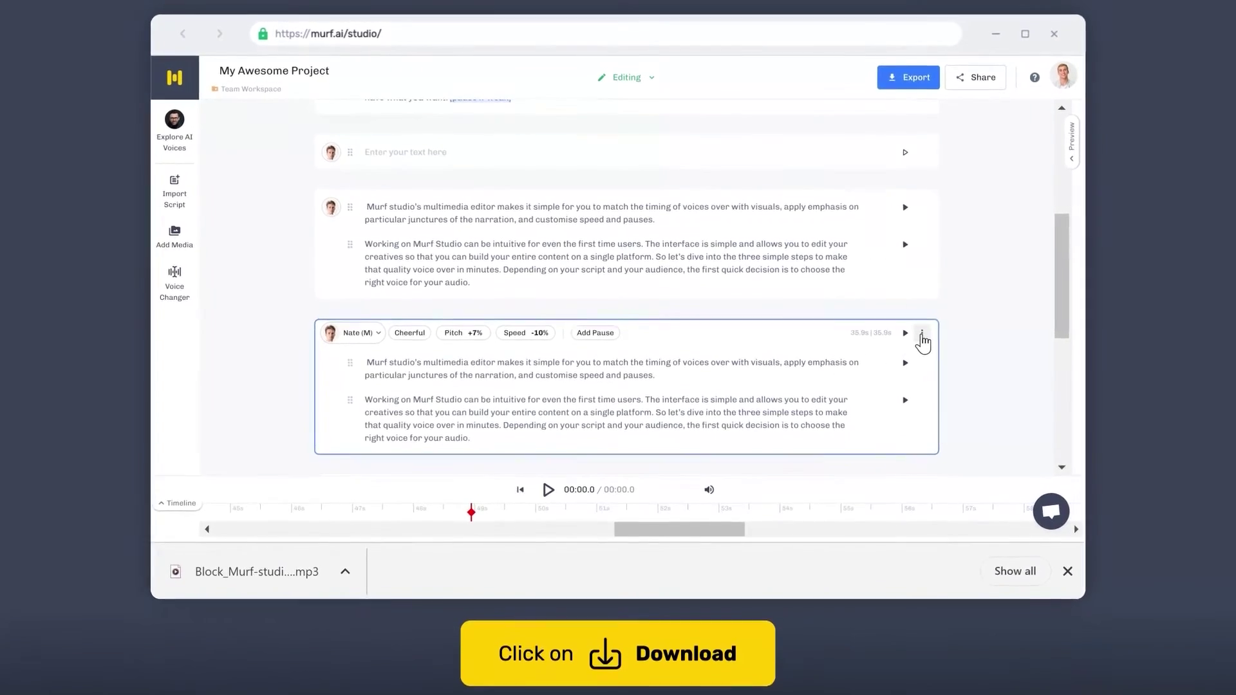
Apply the duplicated block's voice settings to the whole project
left_click(921, 333)
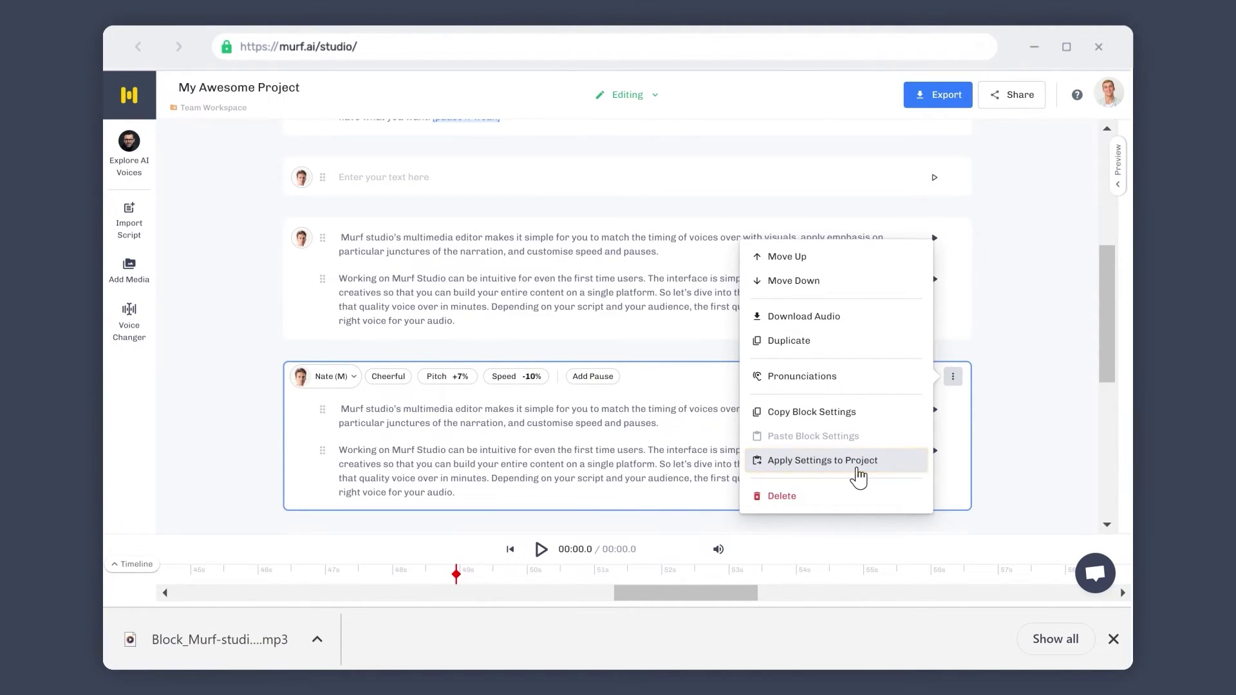
left_click(856, 476)
left_click(636, 419)
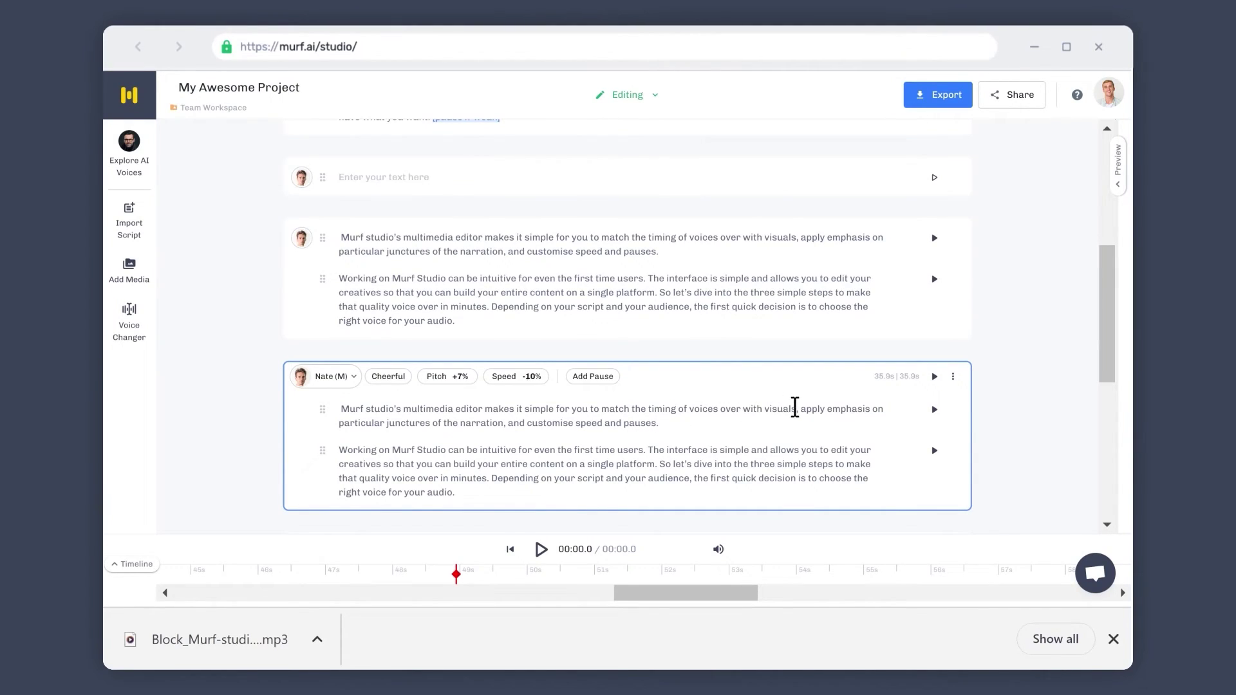
Break the 'Murf studio's' sub-block after 'visuals,', rejoin it, and show its options
left_click(800, 410)
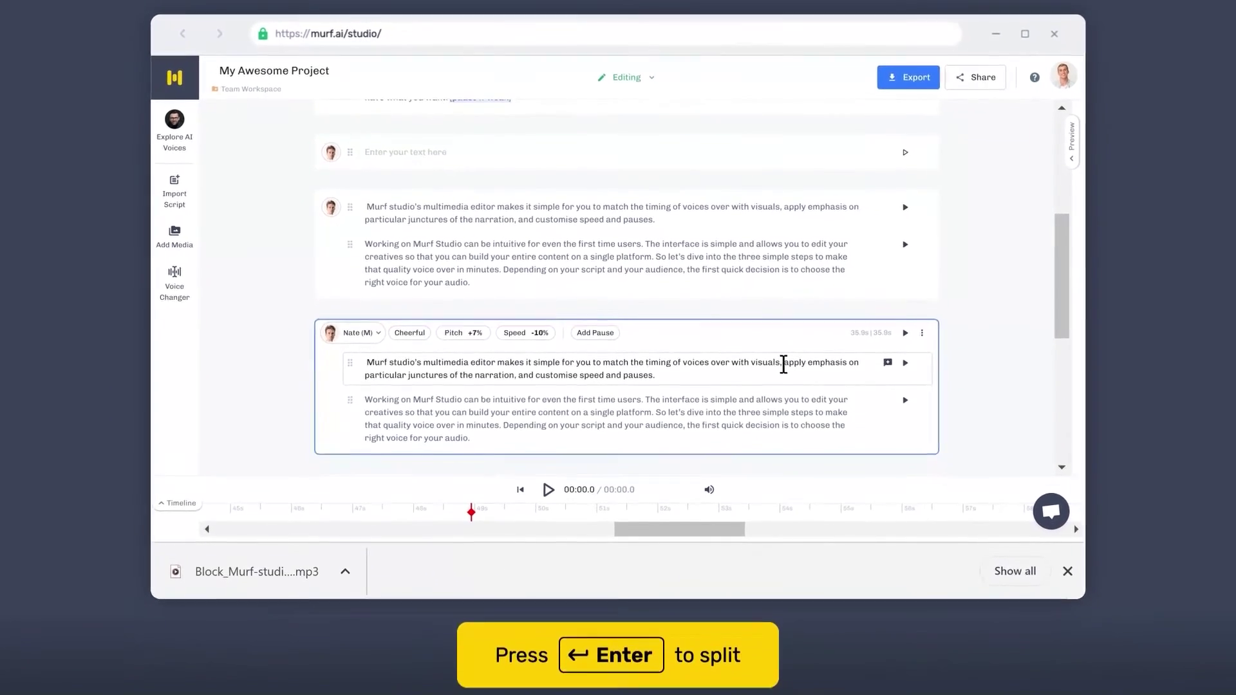
key("Return")
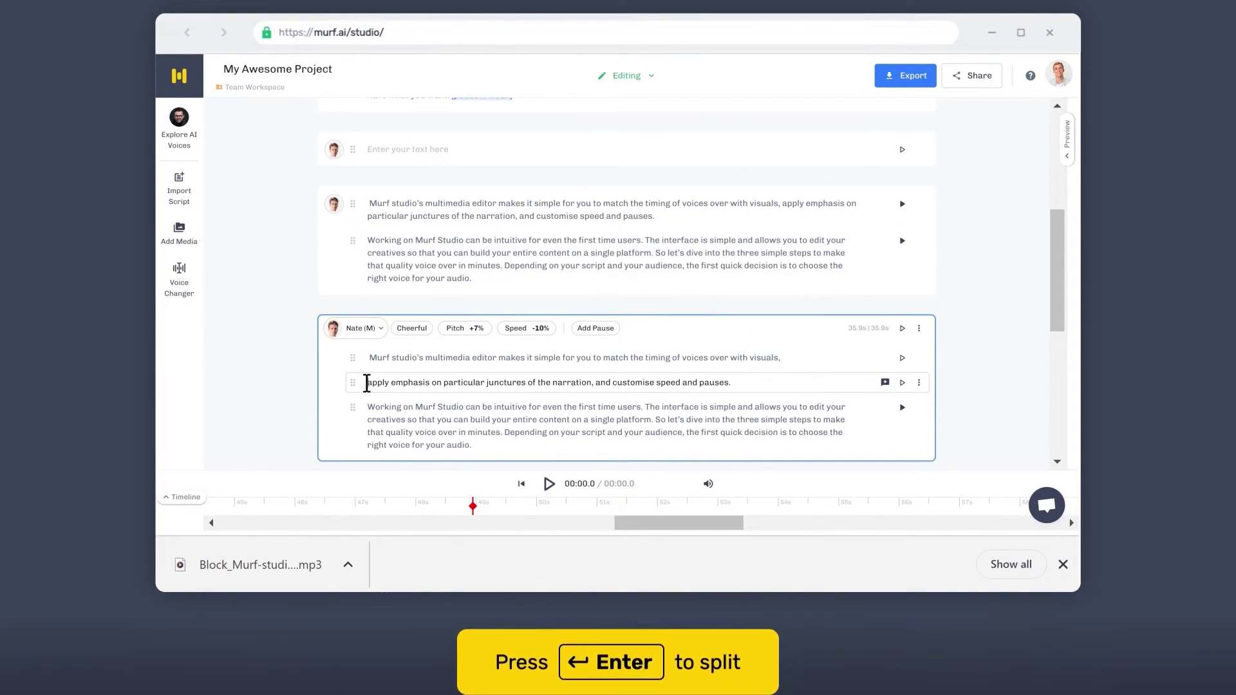
key("BackSpace")
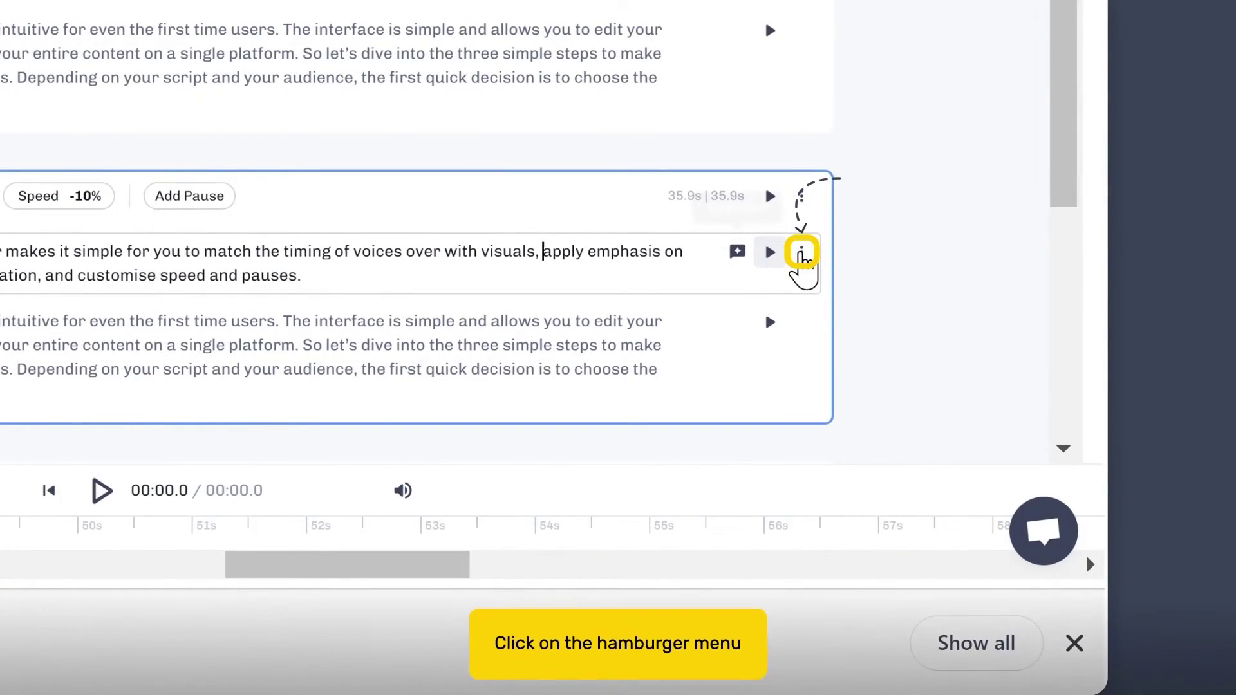
left_click(800, 253)
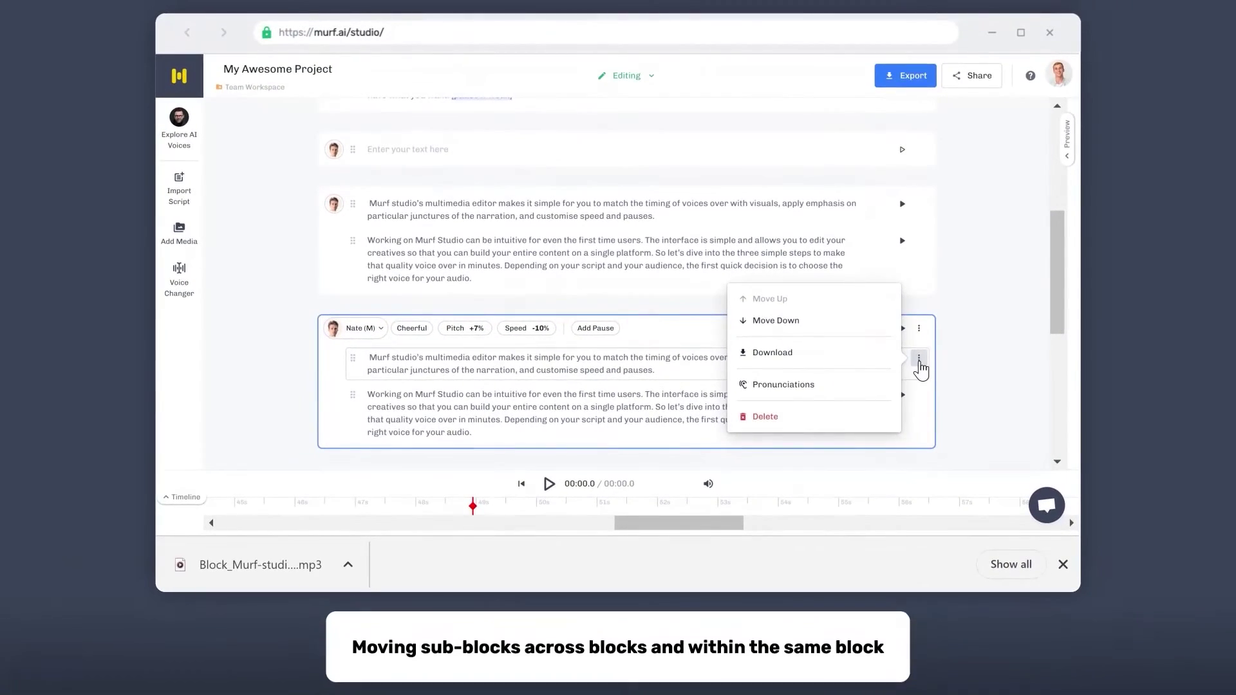
Drag the 'Working on Murf Studio' sub-block below the Cheerful block's second sub-block
left_click(919, 363)
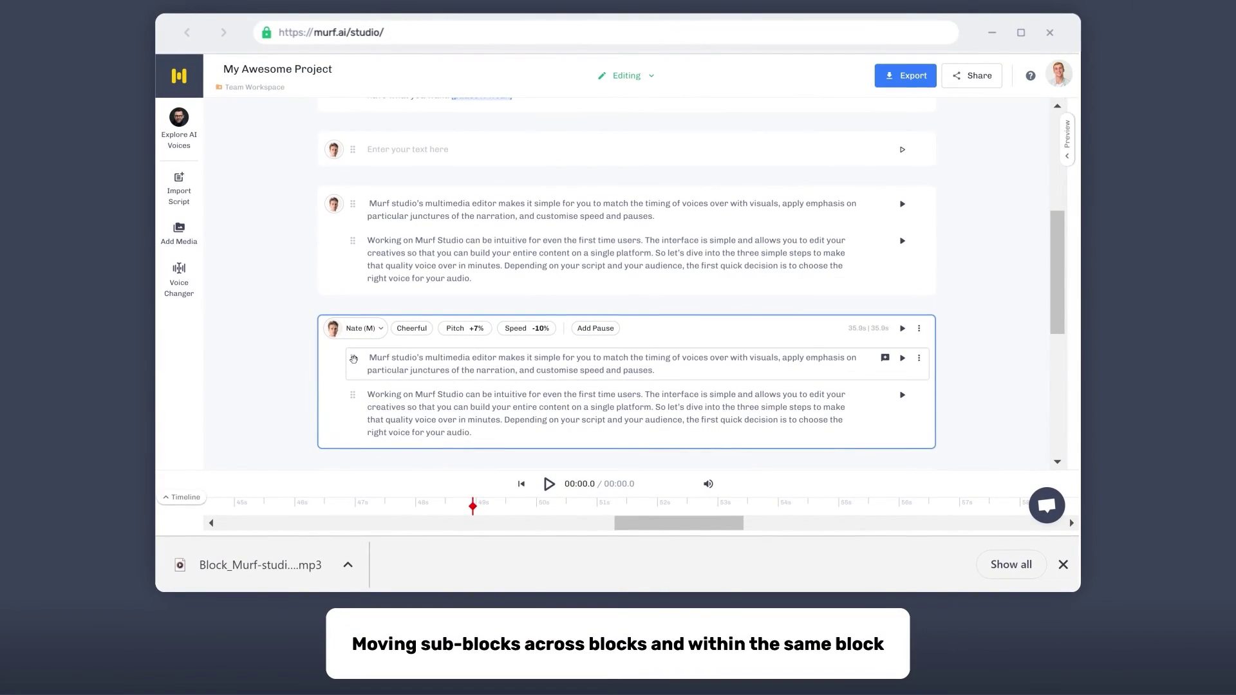
left_click_drag(352, 358, 552, 406)
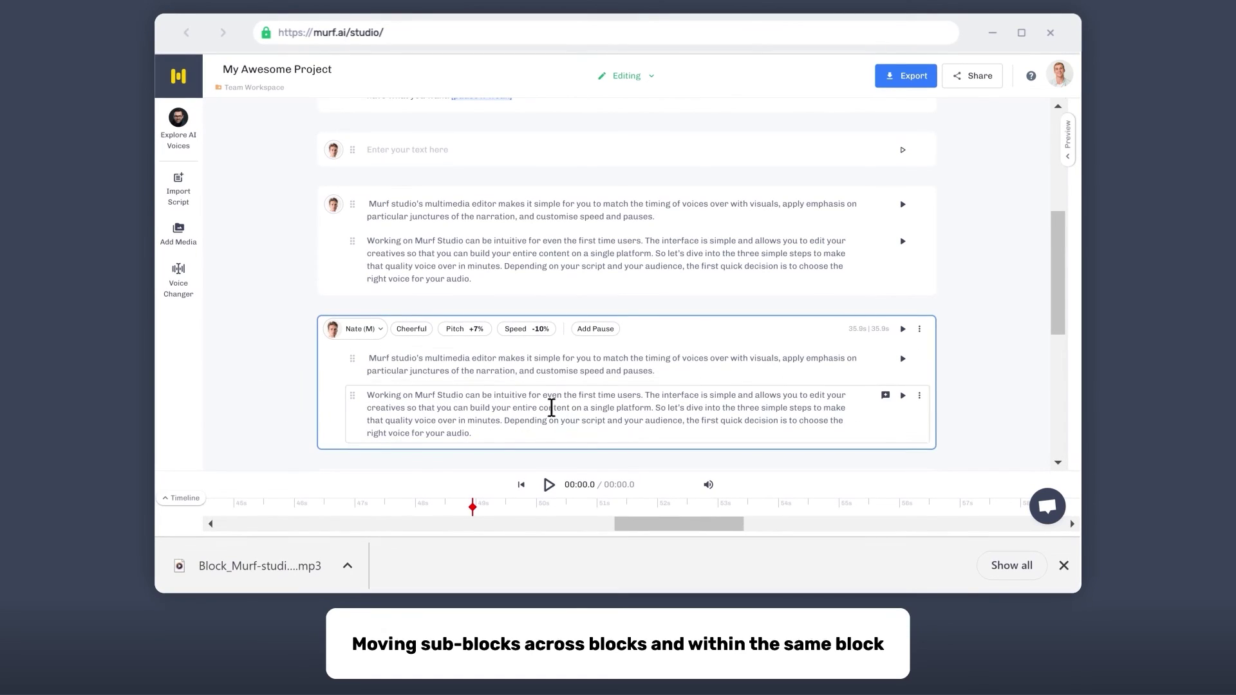
left_click_drag(350, 237, 386, 423)
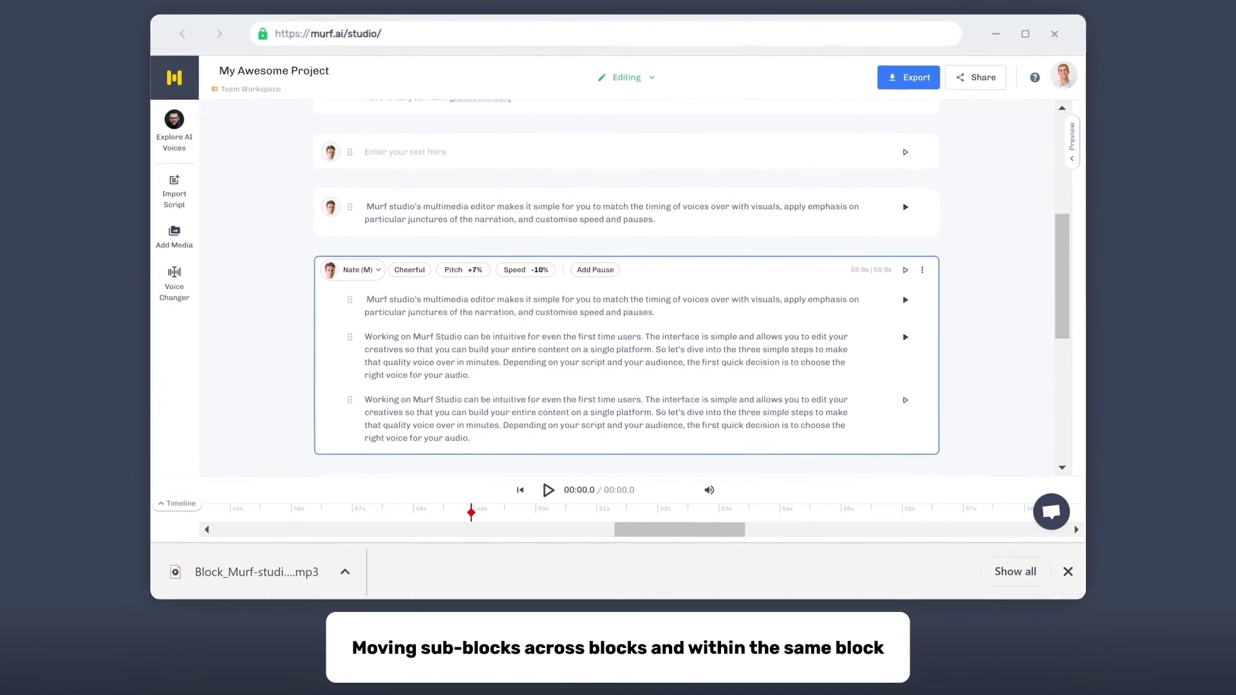